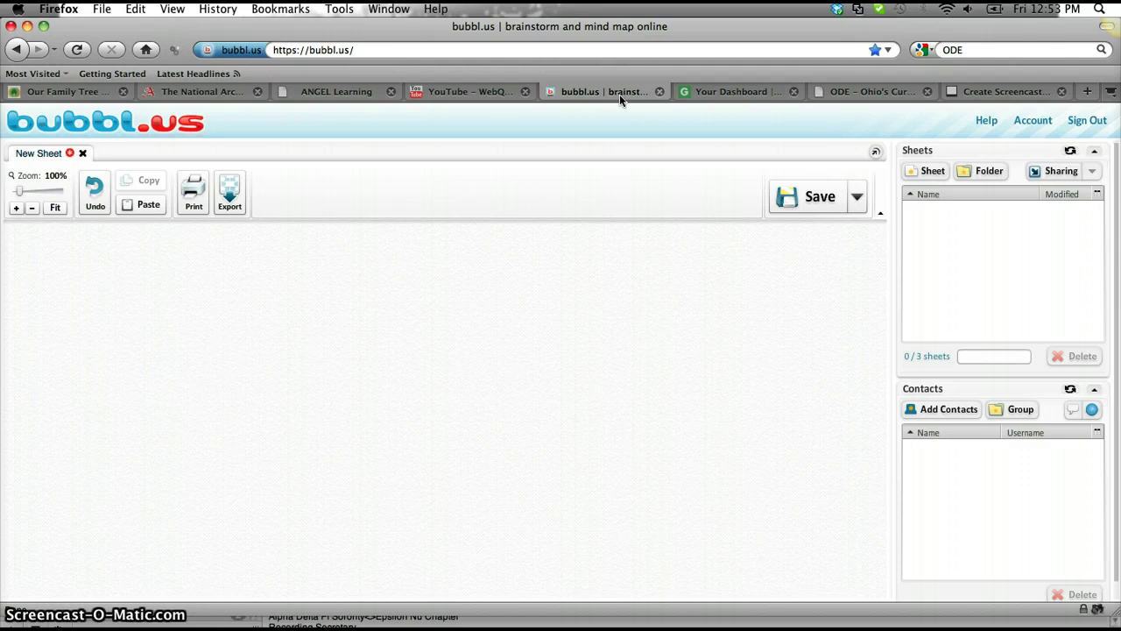
Open the Getting Started guide from bubbl.us Help and scroll through its first page.
click(990, 218)
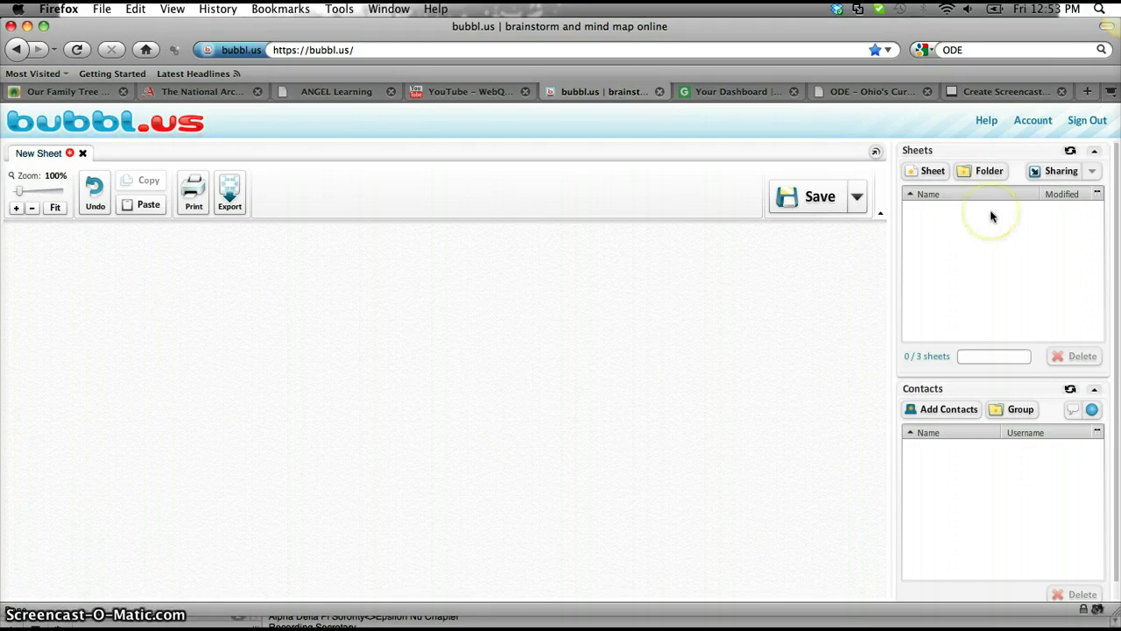
click(409, 253)
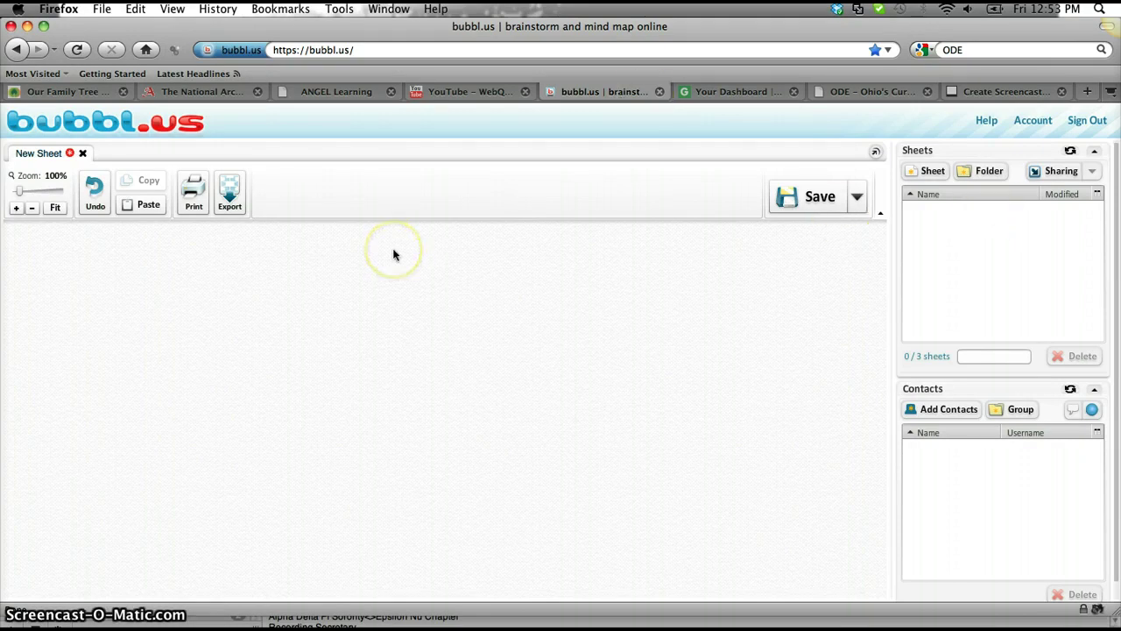
click(87, 301)
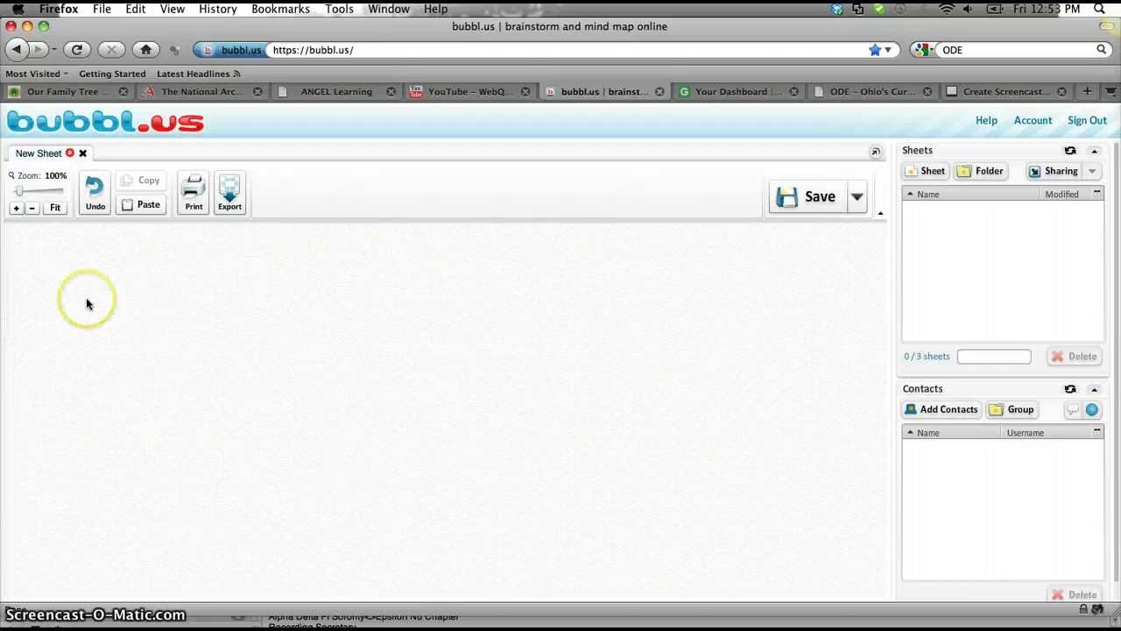
click(183, 399)
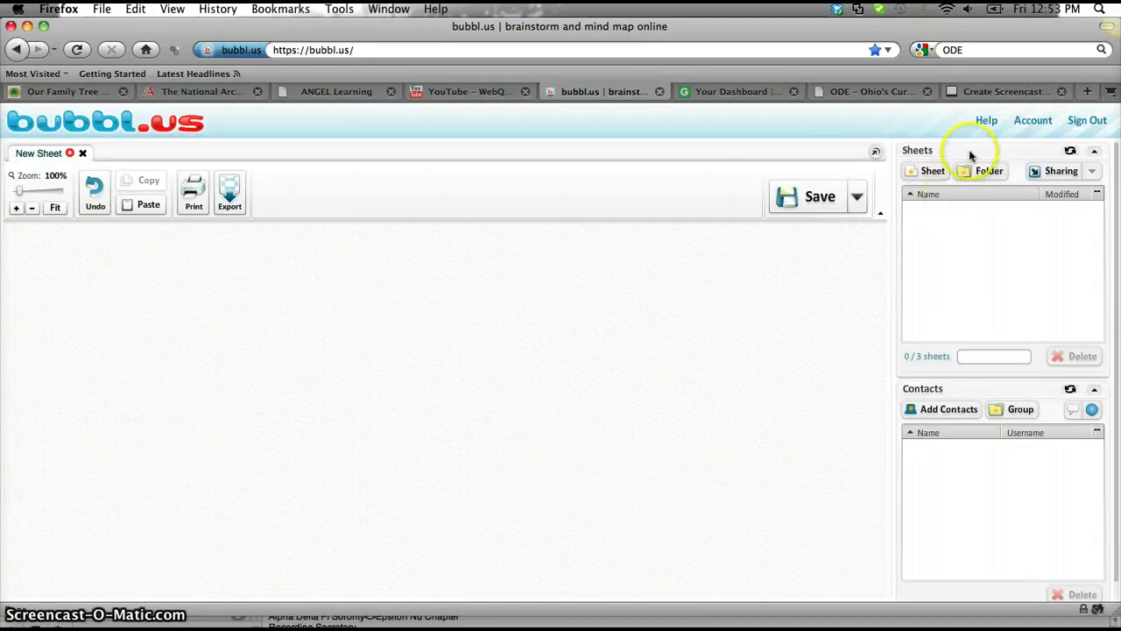
click(987, 122)
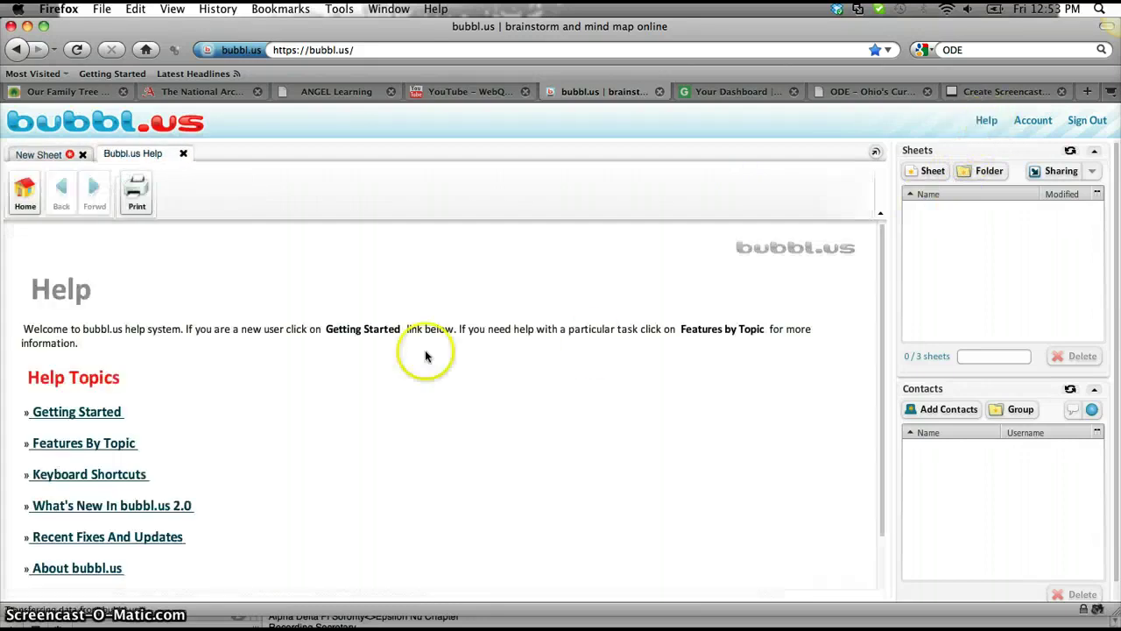
click(78, 411)
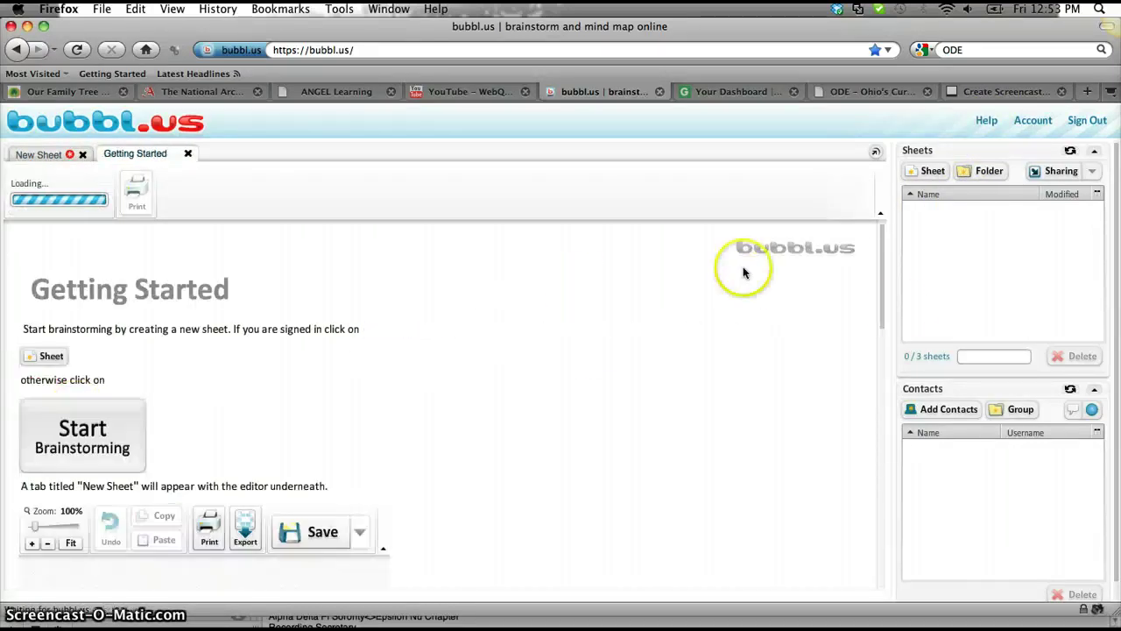
drag(882, 292, 915, 578)
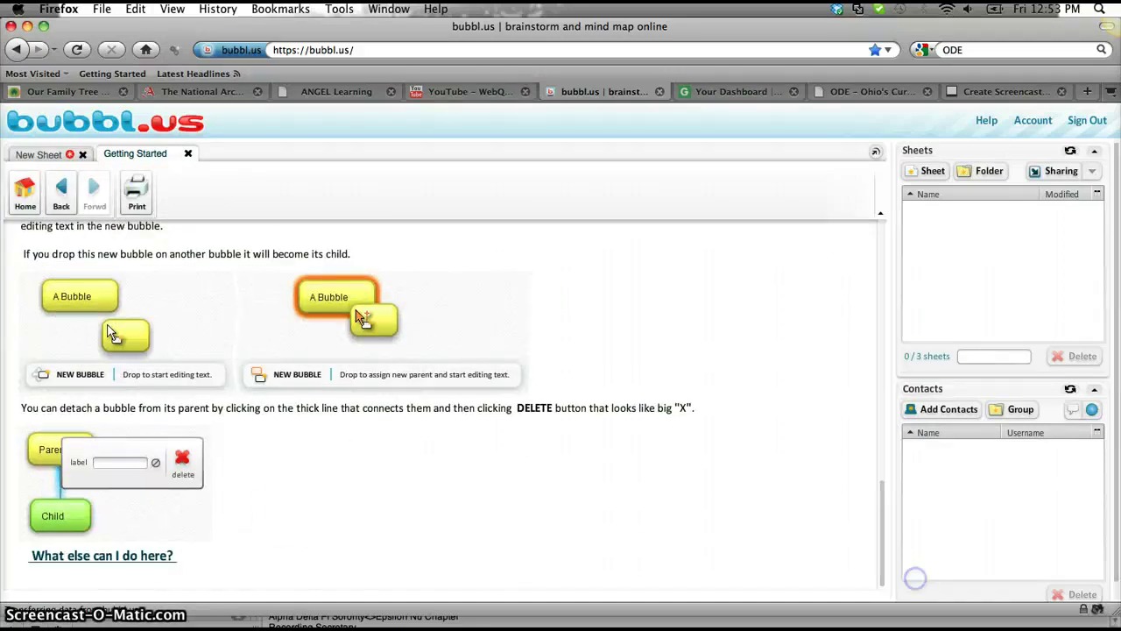
Browse Getting Started page 2 and the multiple-bubble selection page, then return to New Sheet.
click(111, 557)
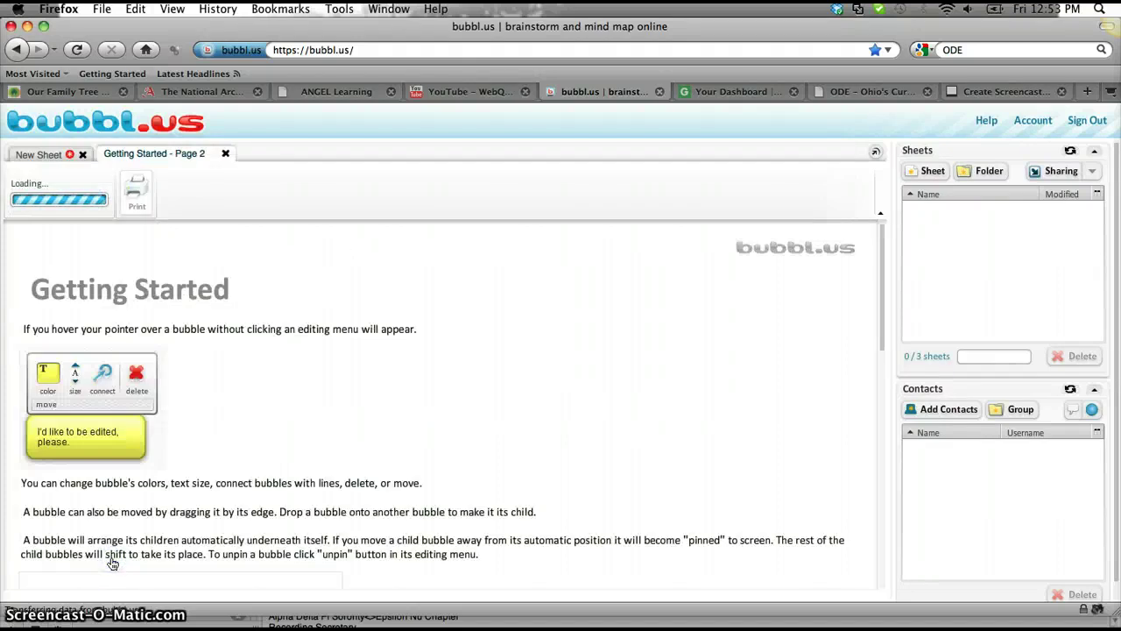
drag(879, 318, 902, 585)
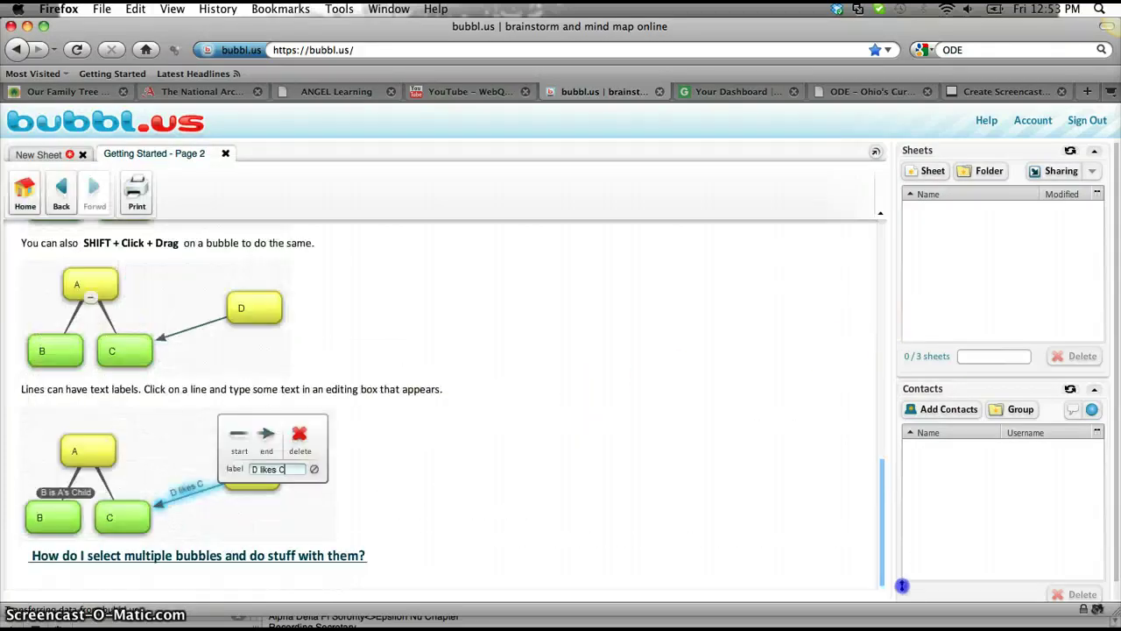
click(331, 556)
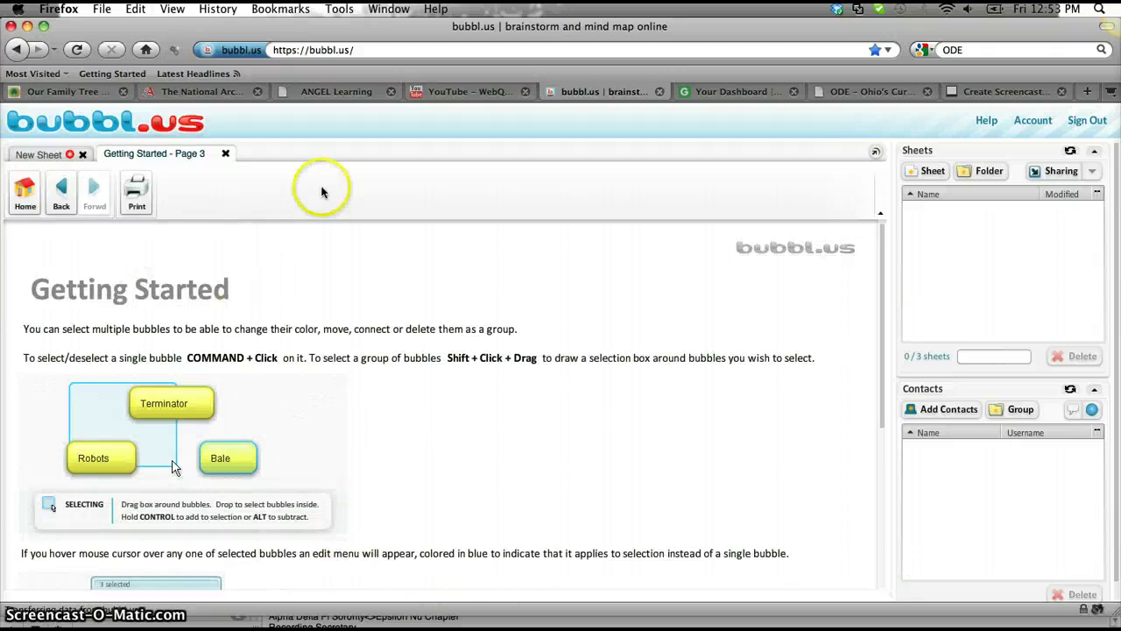
click(61, 191)
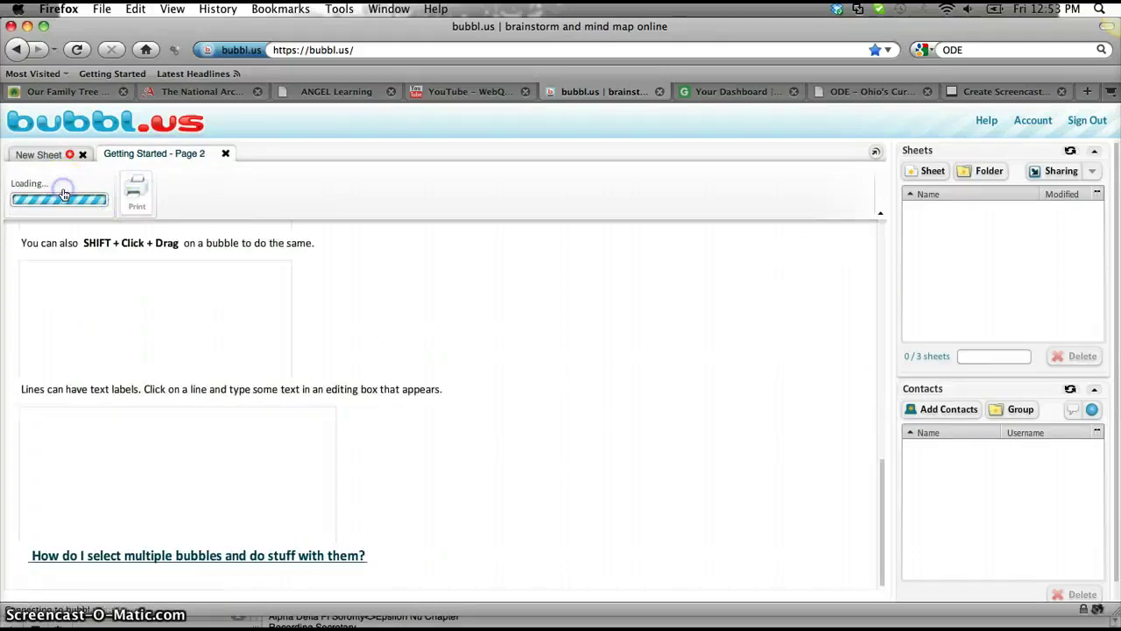
click(55, 156)
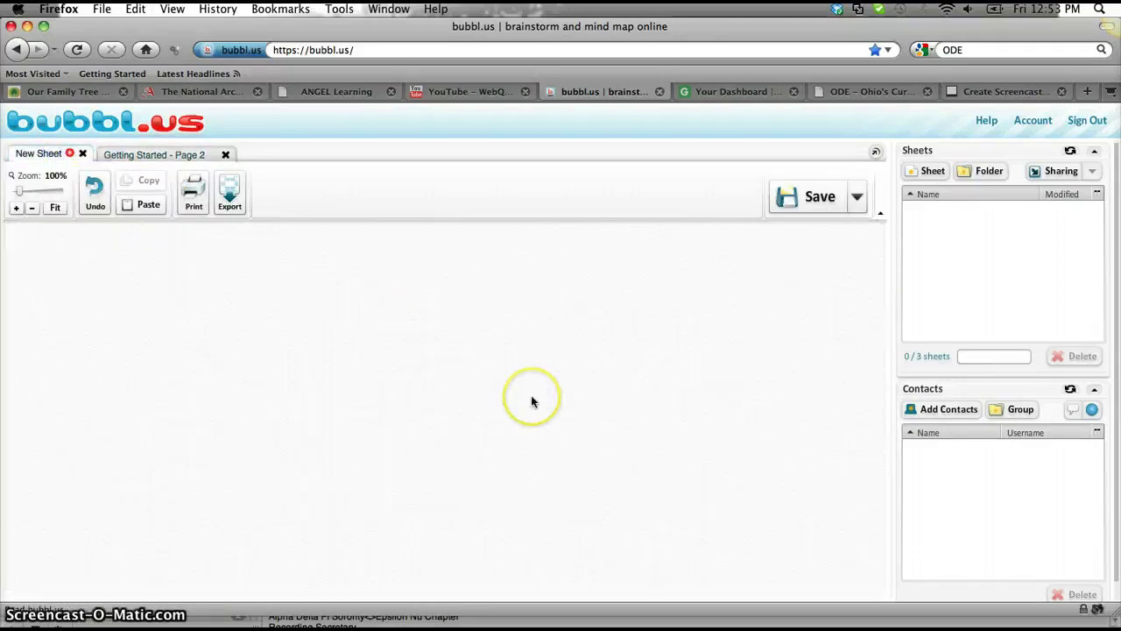
Create an 'Organic Farming' bubble on the left side of the canvas.
mouse_move(532, 401)
mouse_down()
mouse_move(232, 356)
mouse_move(283, 380)
mouse_move(240, 380)
mouse_move(211, 355)
mouse_up()
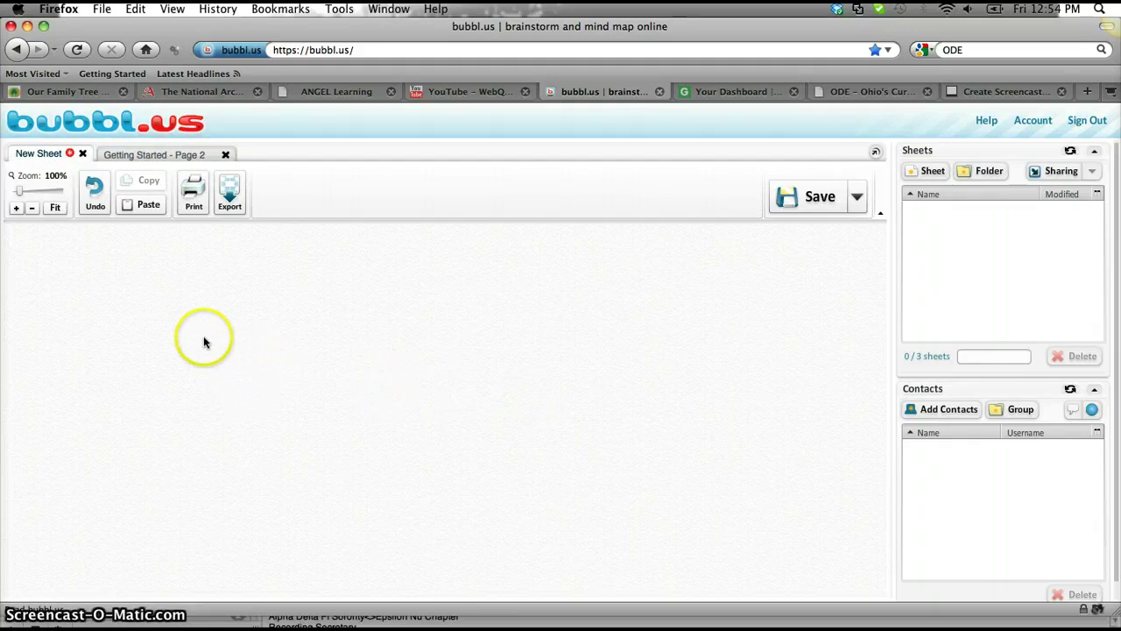
double_click(183, 325)
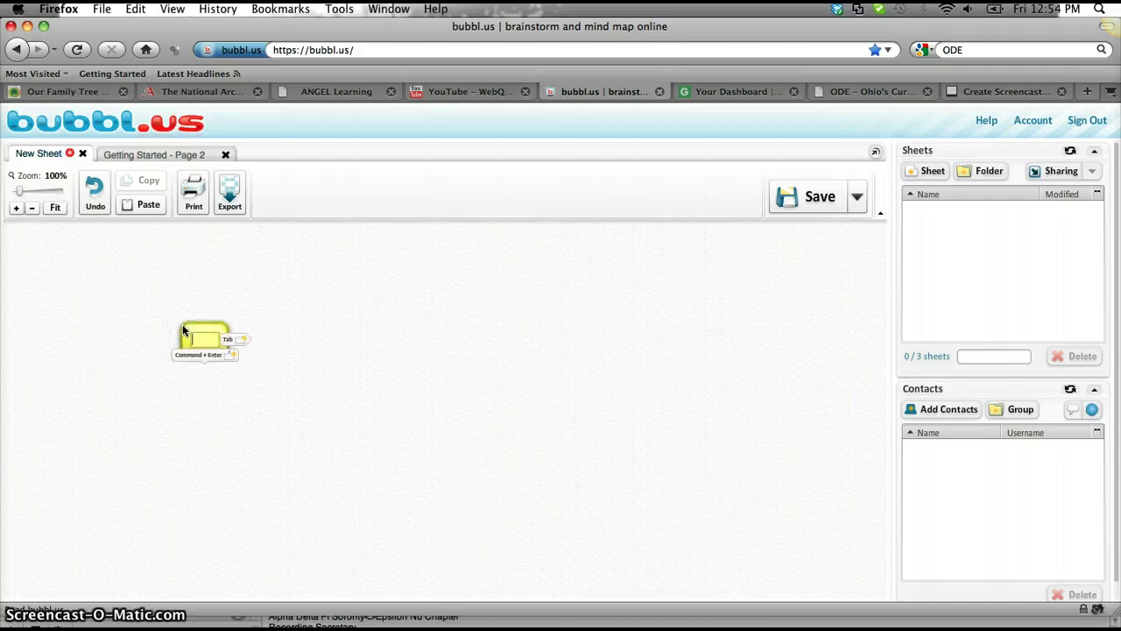
drag(183, 330, 213, 338)
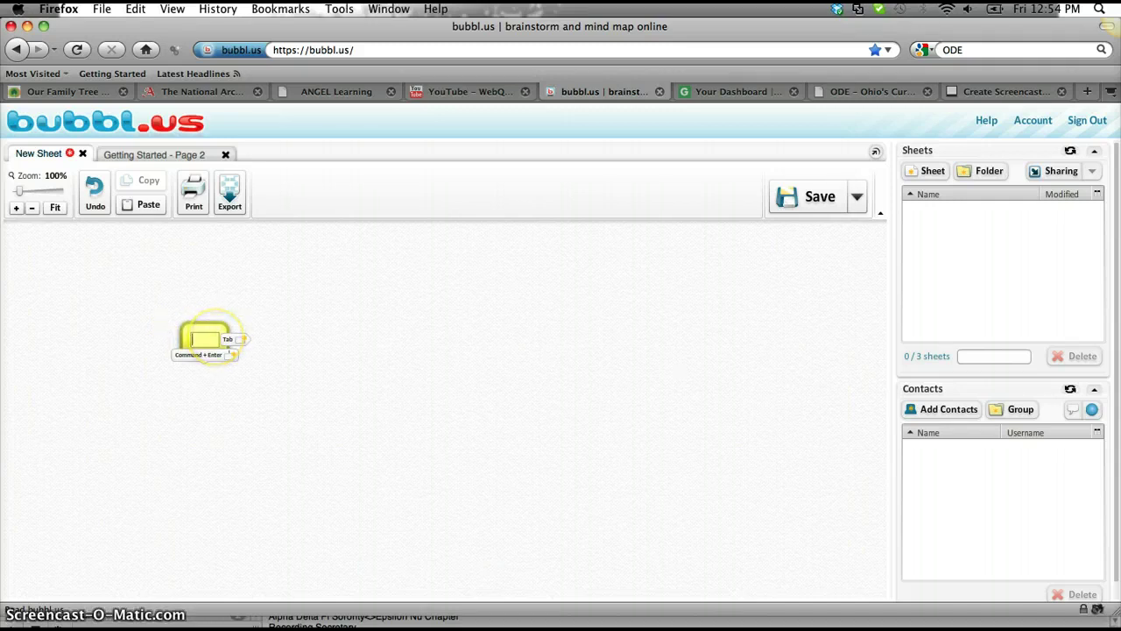
text(Organic F)
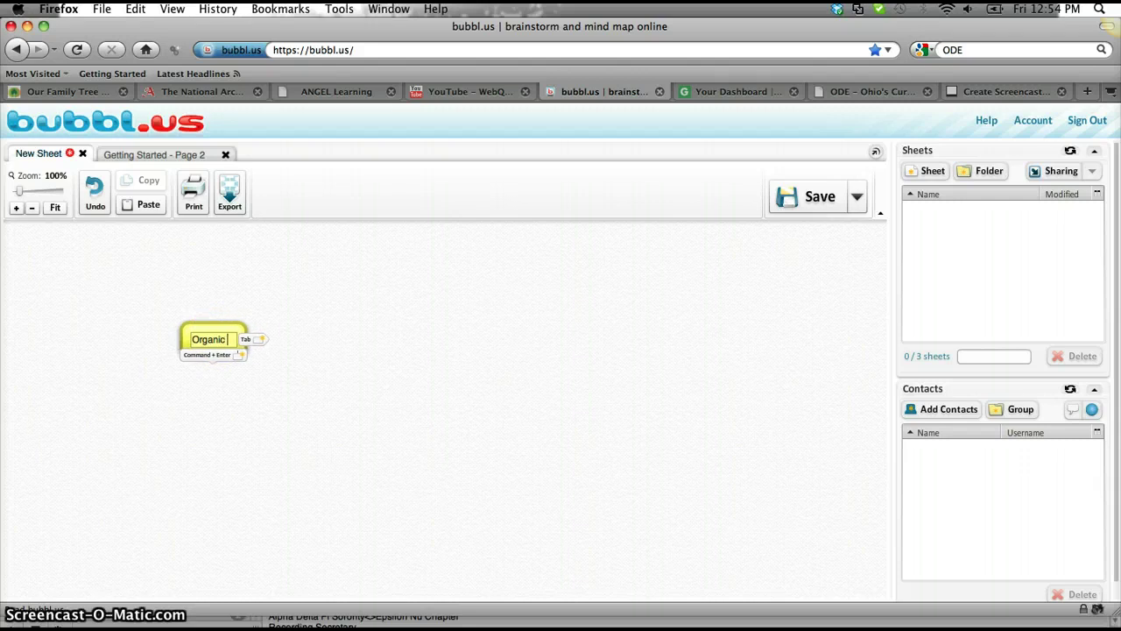
text(arming)
click(456, 330)
Add a 'Conventional Farming' bubble to its right, level with Organic Farming.
right_click(505, 343)
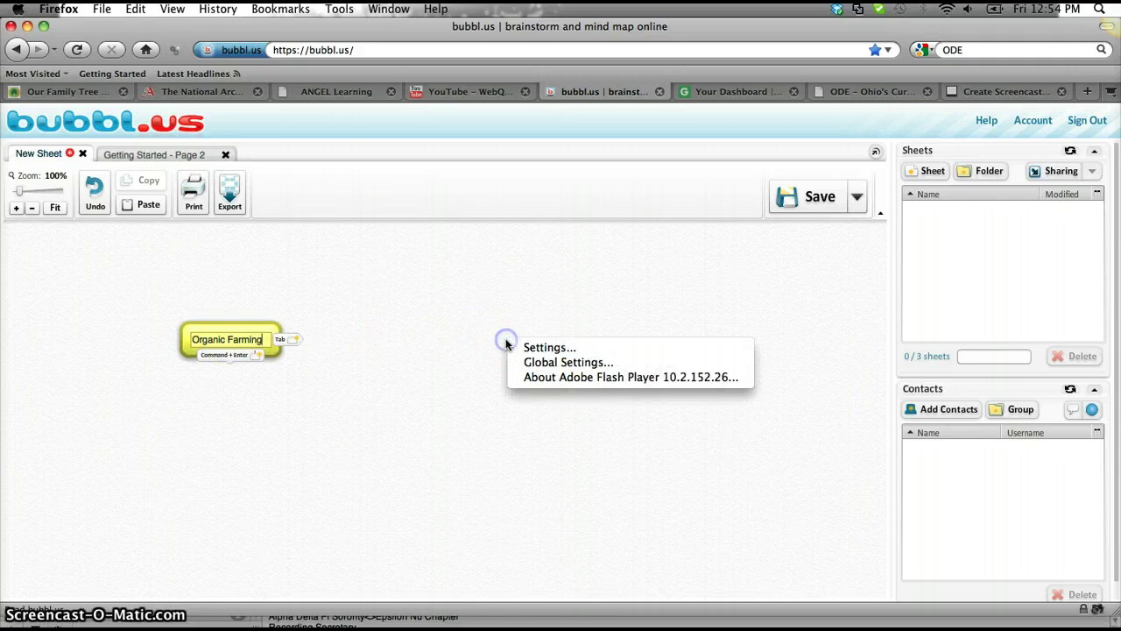
click(506, 342)
double_click(508, 343)
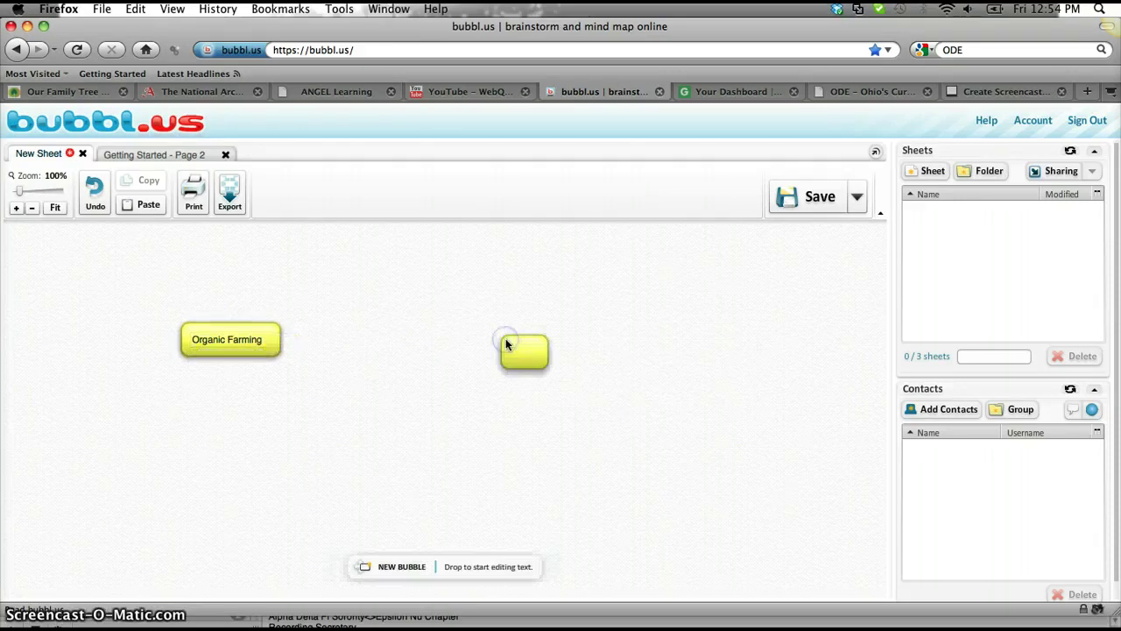
click(561, 353)
text(Convention)
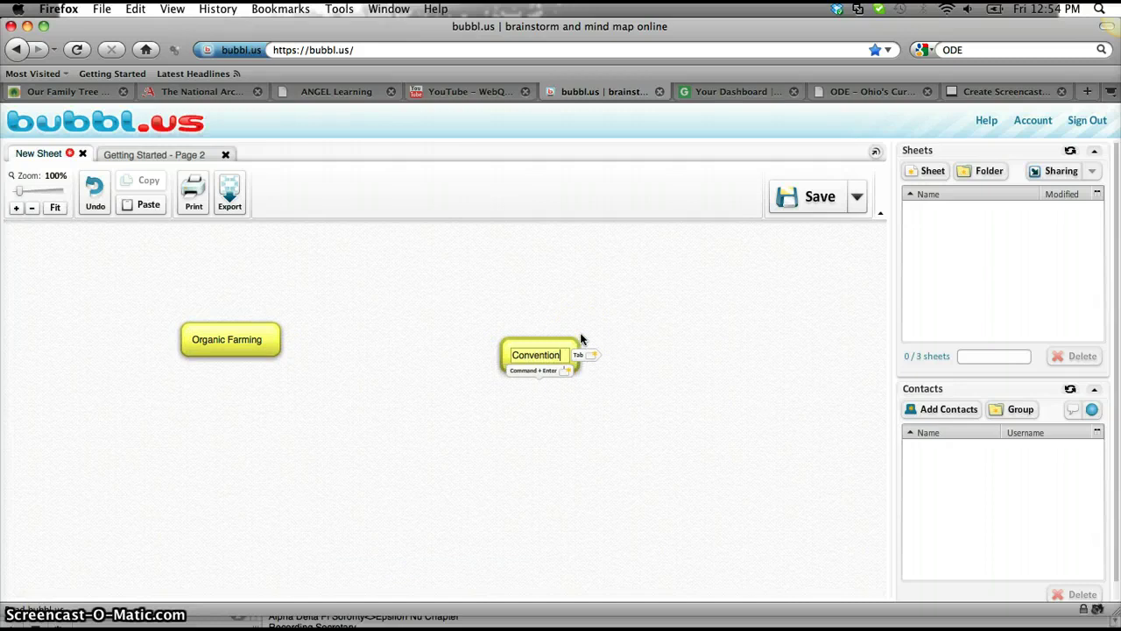
text(al Farming)
drag(580, 340, 616, 330)
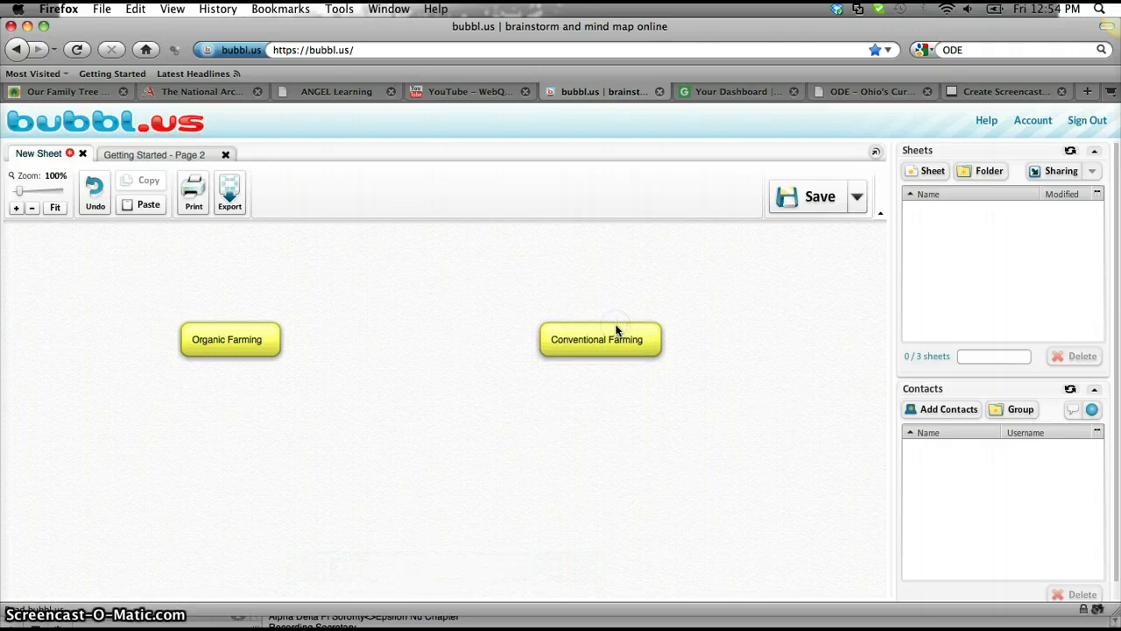
Try Organic Farming's toolbar and colour options, then start adding a child bubble beneath it.
click(146, 318)
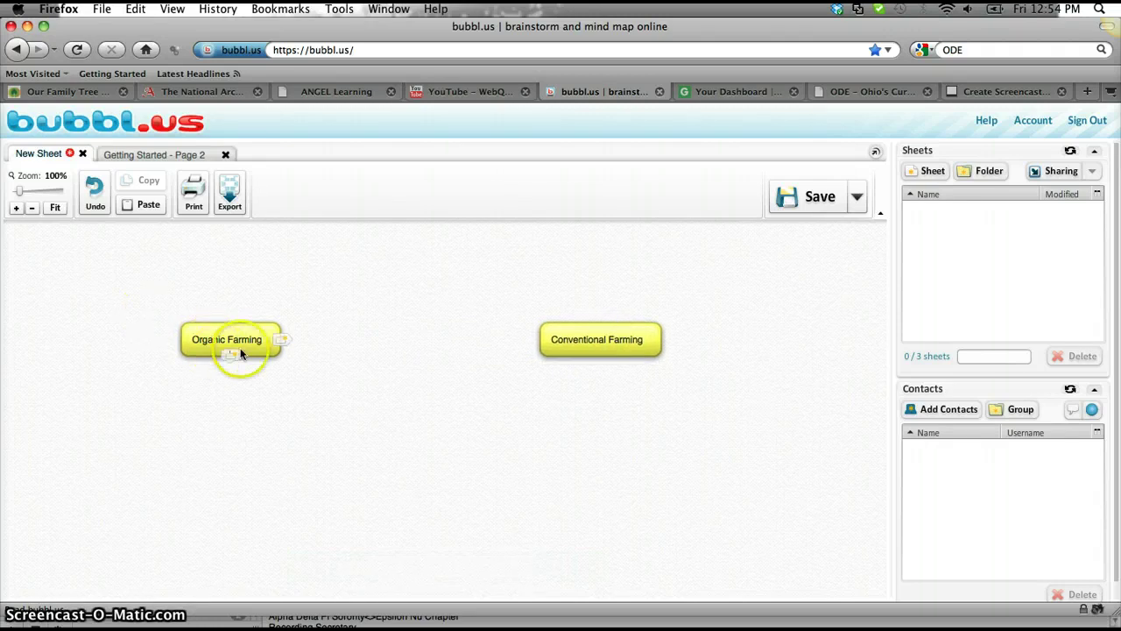
mouse_move(232, 354)
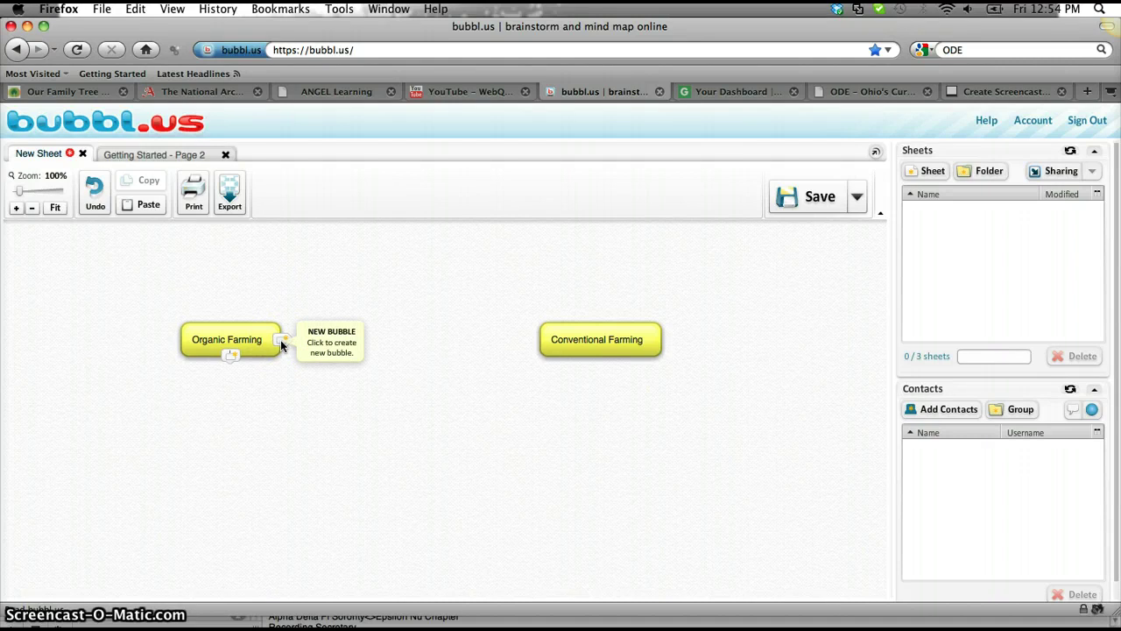
click(227, 359)
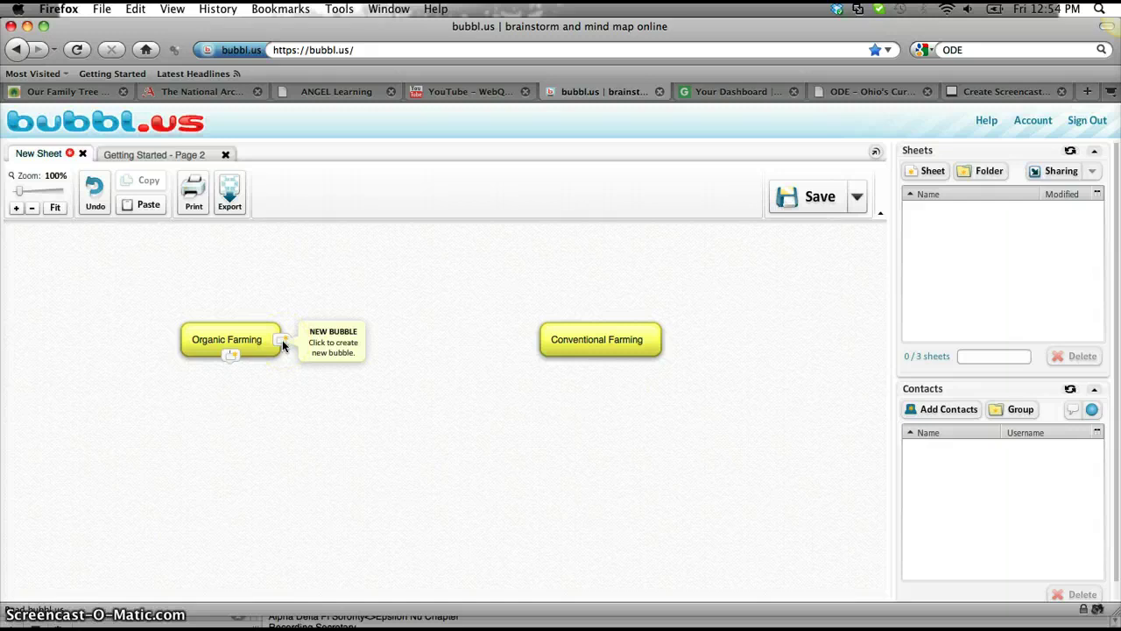
click(235, 331)
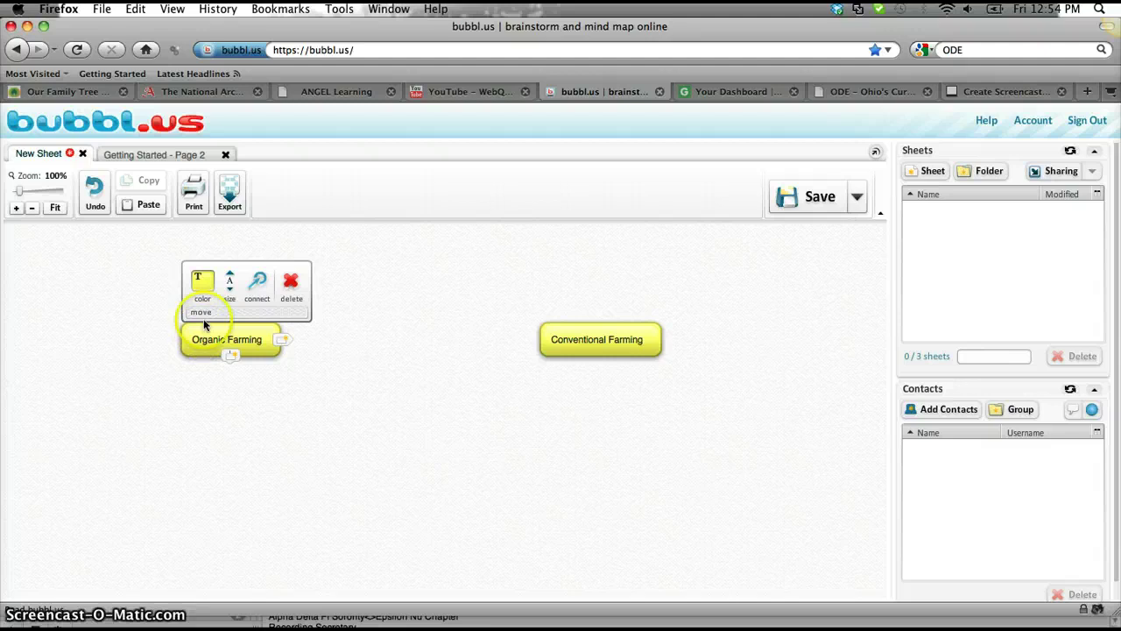
click(200, 280)
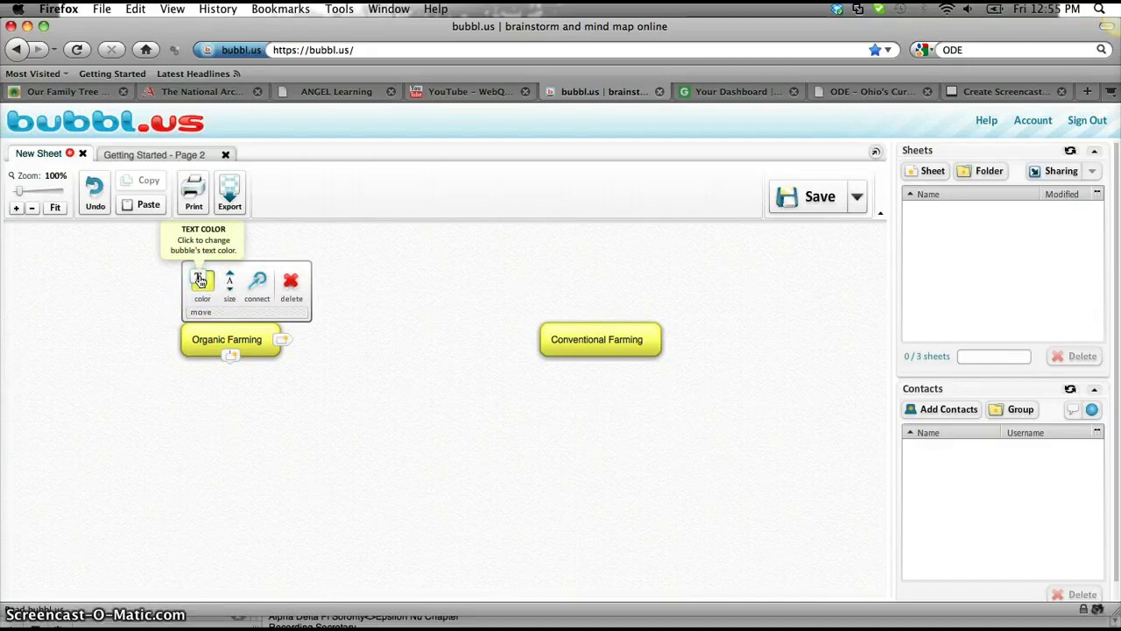
click(228, 281)
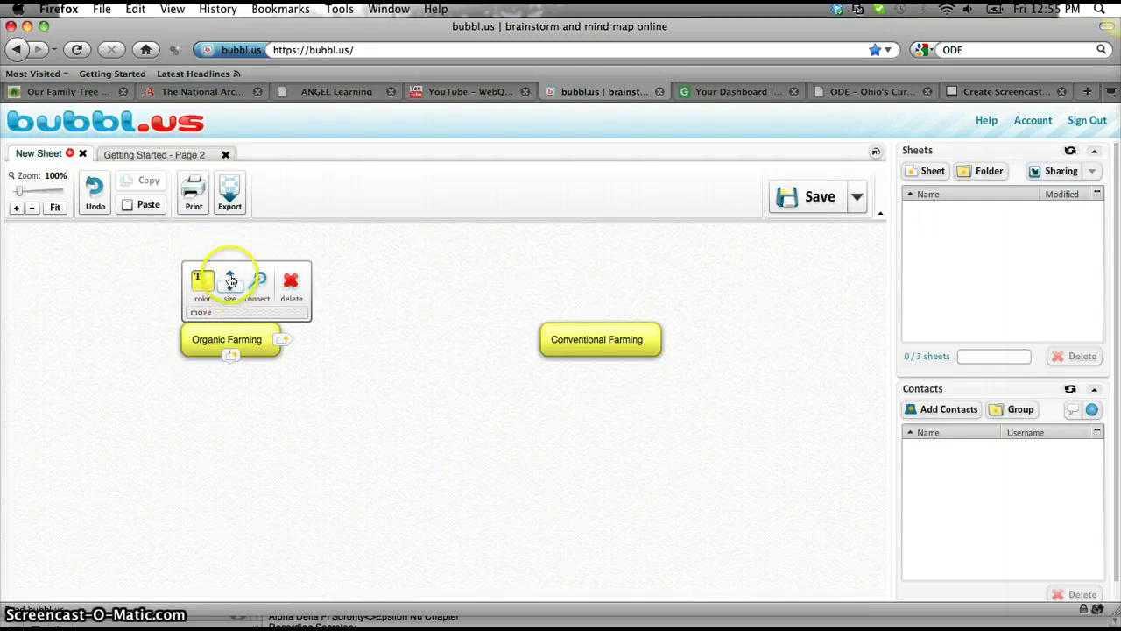
click(259, 278)
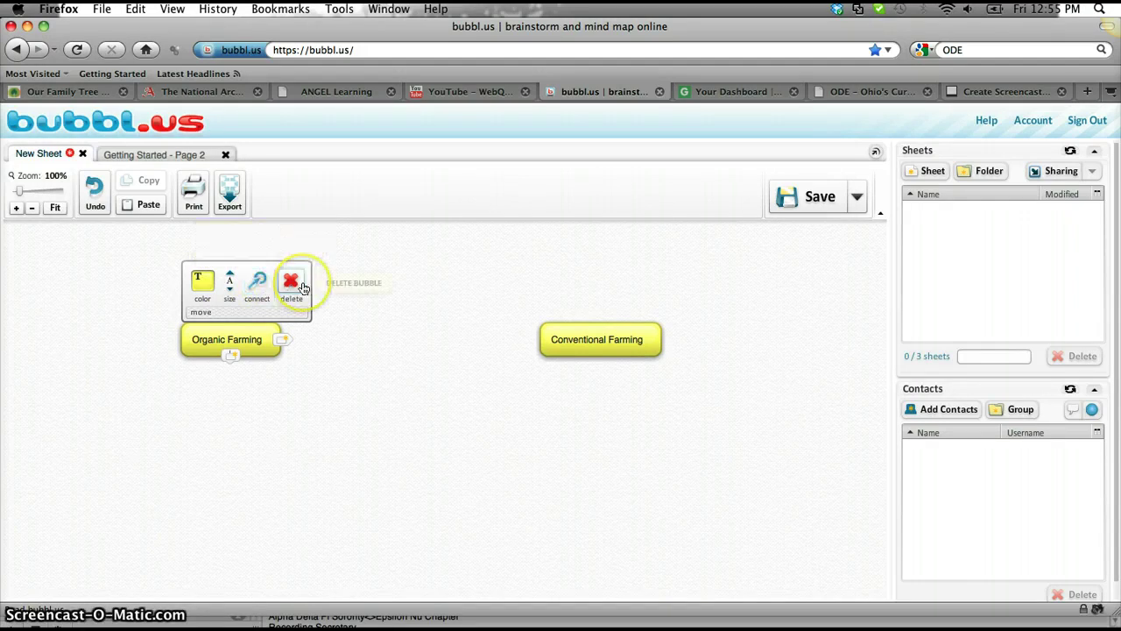
click(264, 325)
click(236, 361)
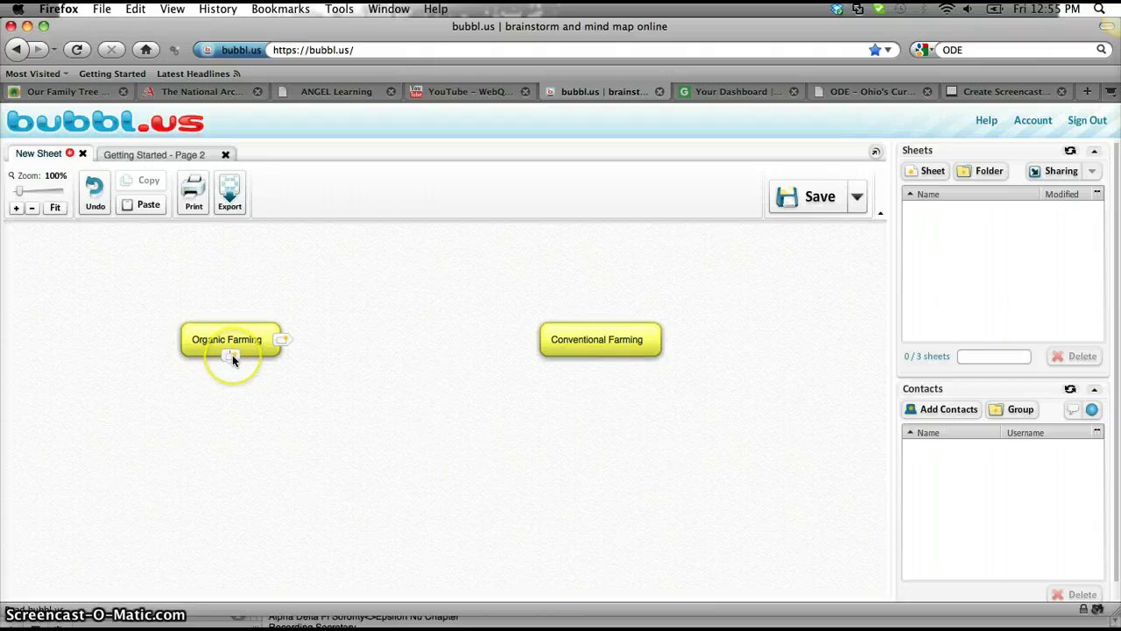
Add an empty green child under Organic Farming and place a 'Differences' bubble above it.
click(232, 358)
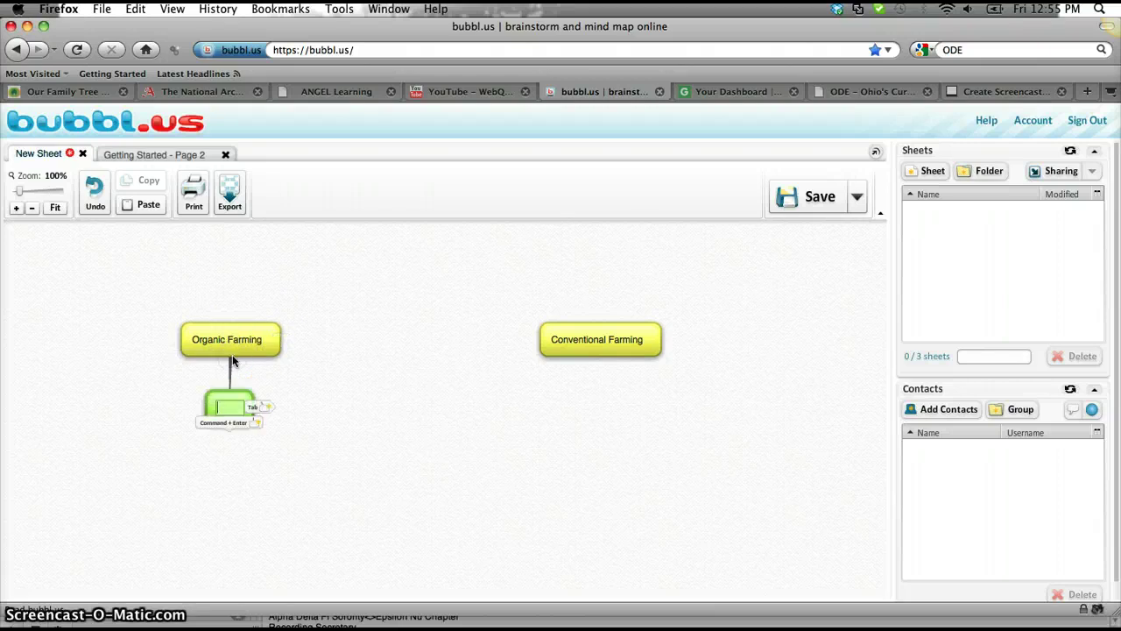
click(233, 408)
double_click(394, 263)
text(Differe)
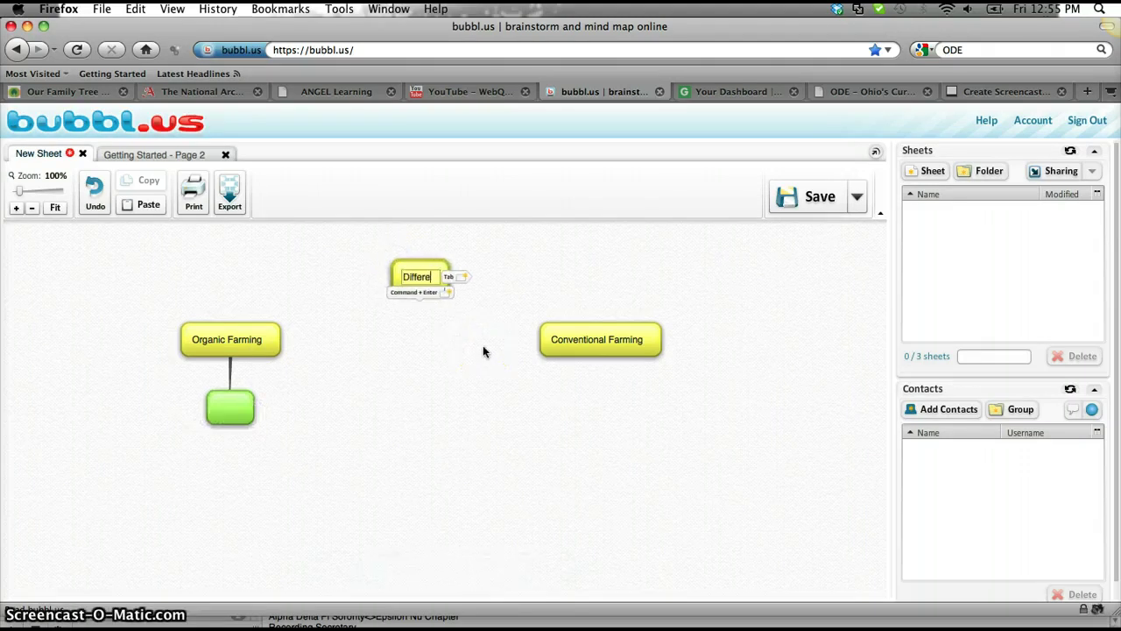
text(nces)
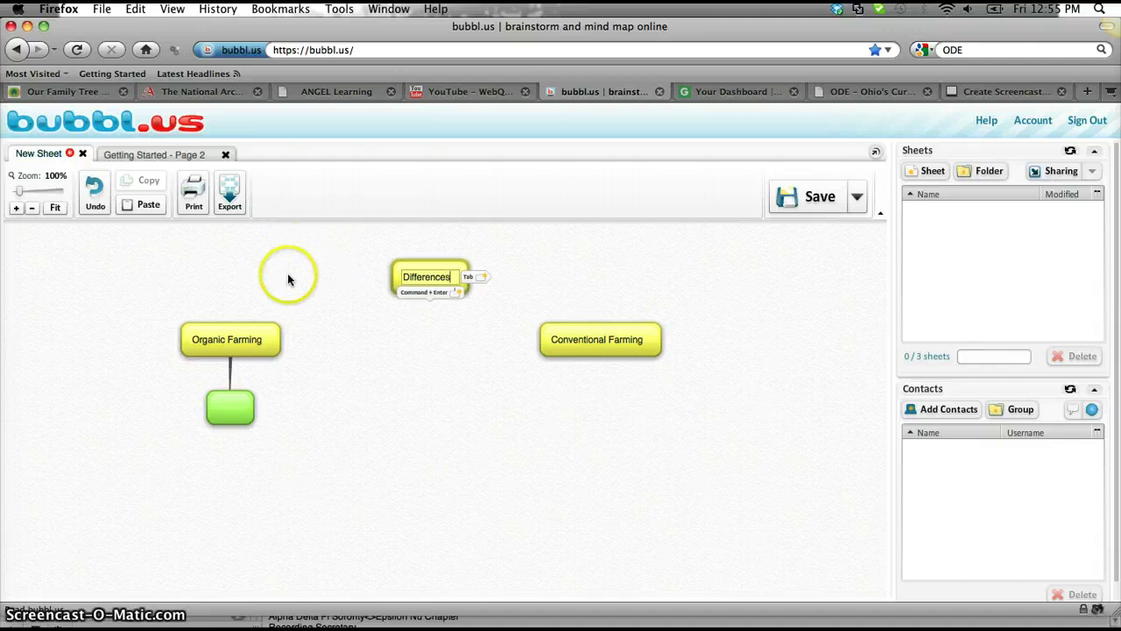
drag(426, 273, 186, 265)
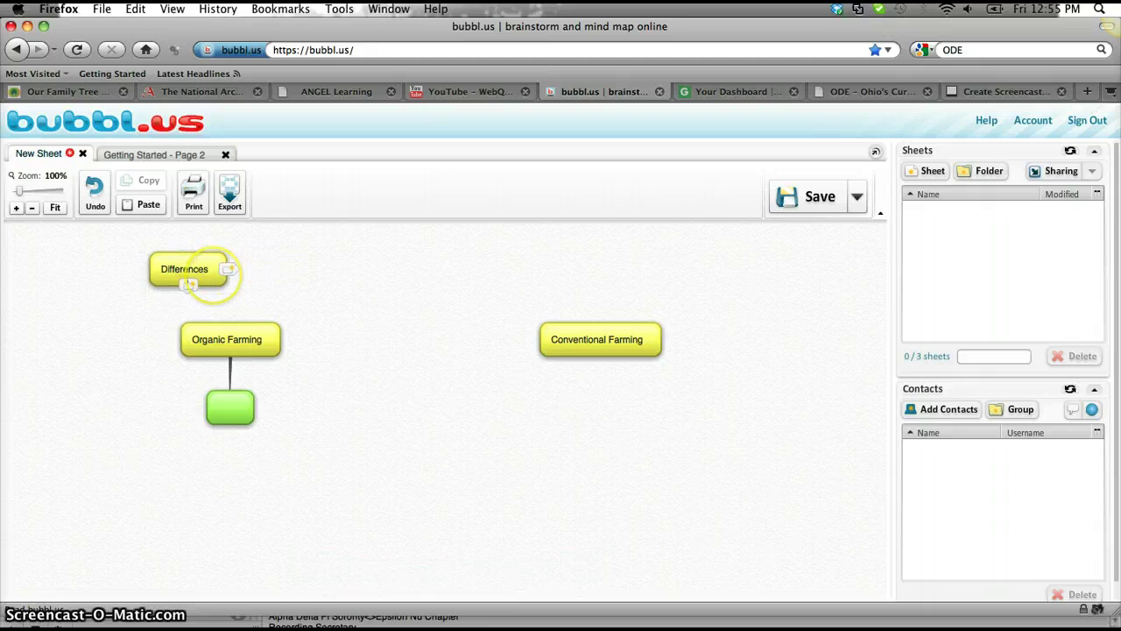
mouse_move(189, 285)
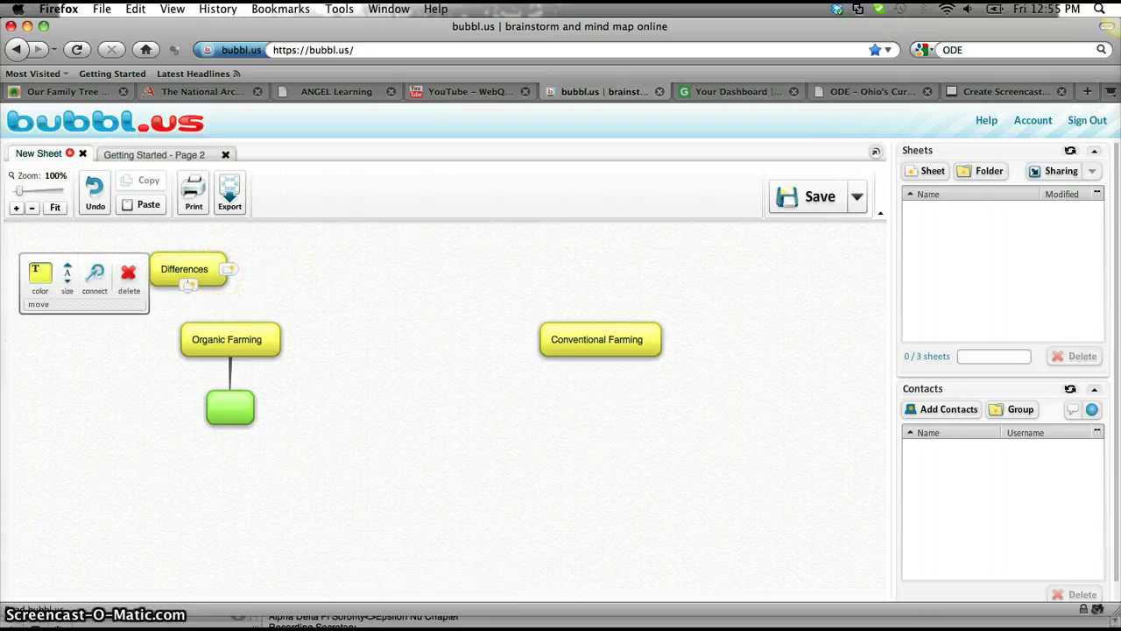
click(247, 291)
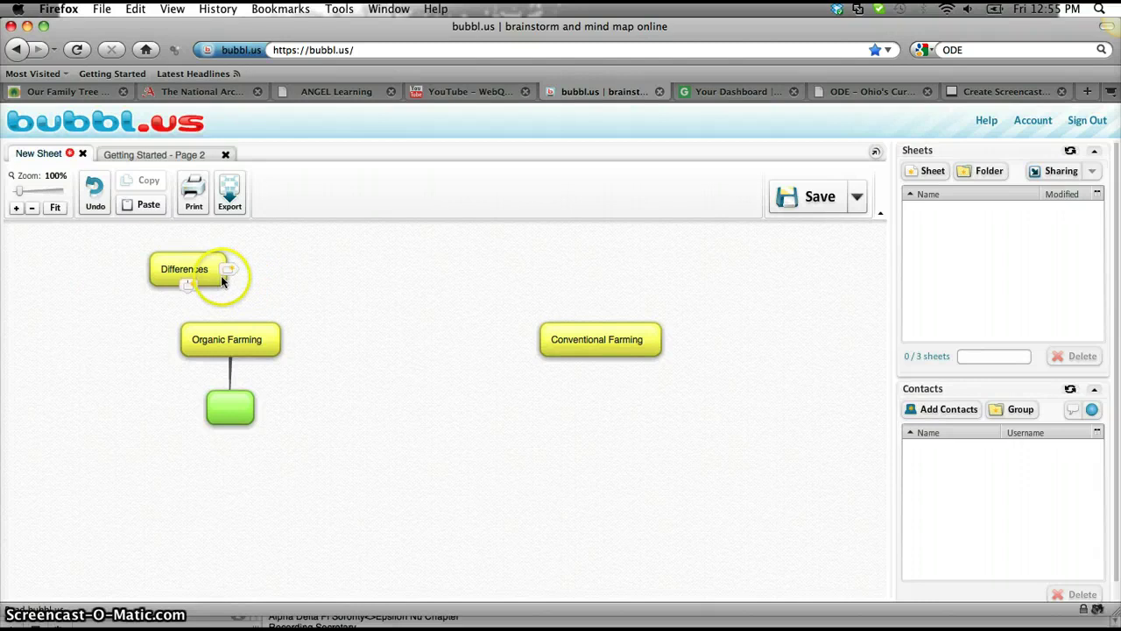
Copy the Differences bubble and paste a duplicate.
click(220, 259)
click(277, 294)
drag(277, 293, 127, 248)
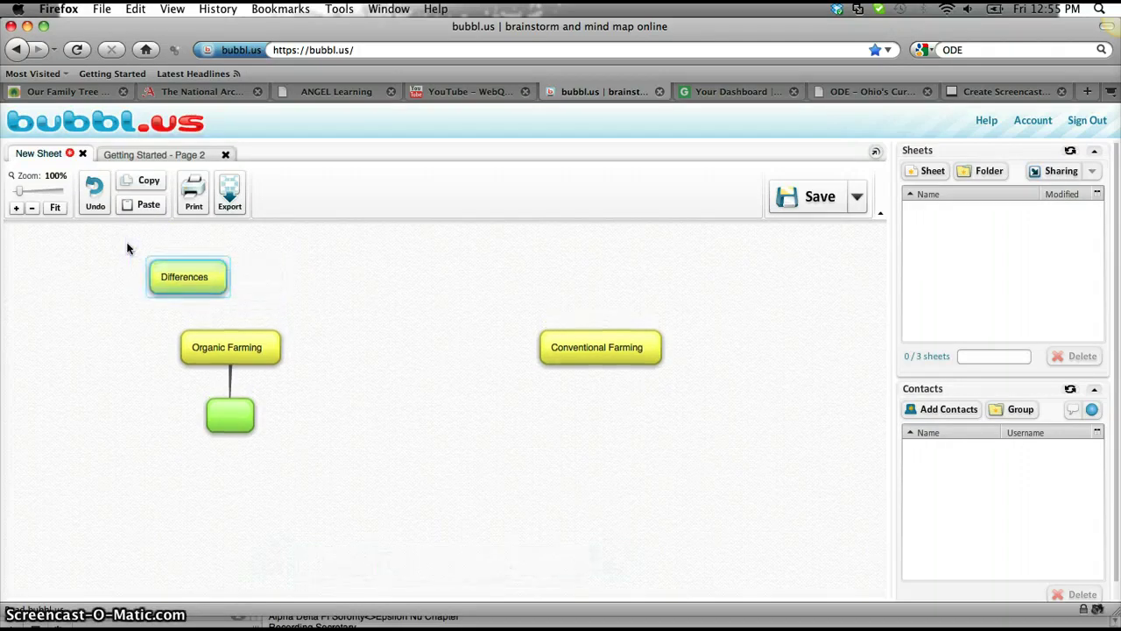
click(144, 180)
click(154, 210)
Move the copied Differences above Conventional Farming and add 'Similarities' centred between them.
drag(456, 401, 653, 261)
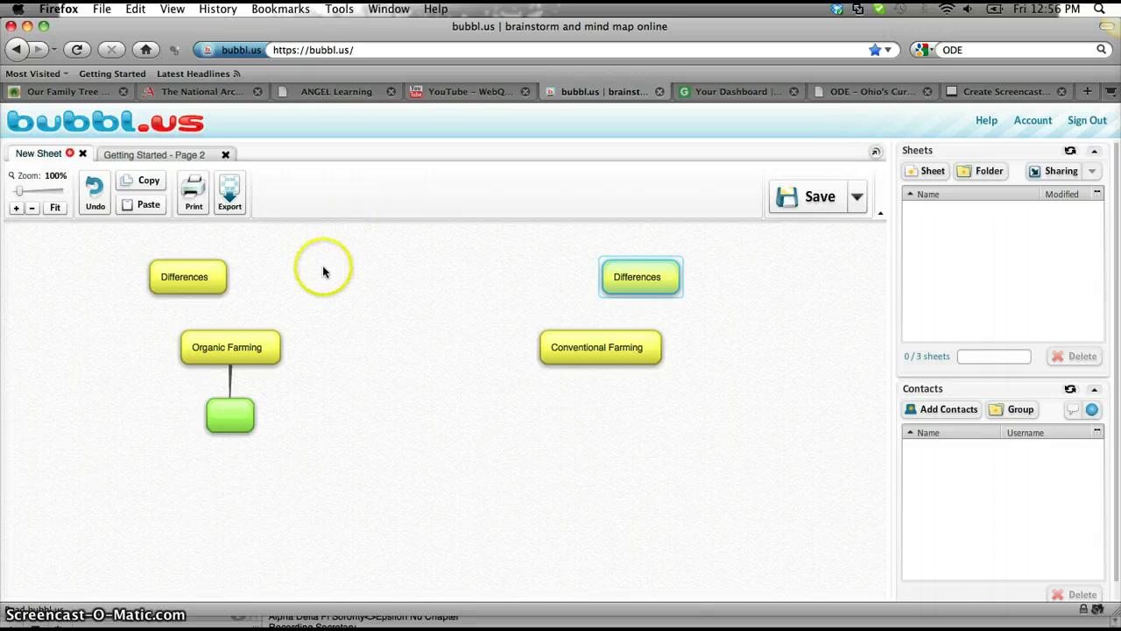
double_click(389, 267)
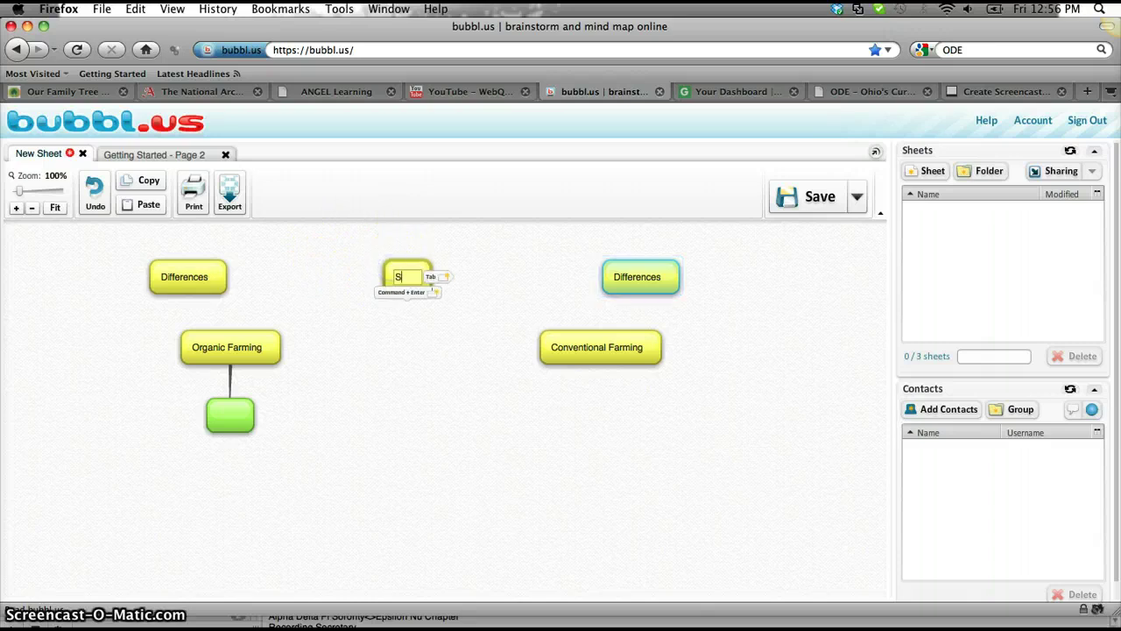
text(Similari)
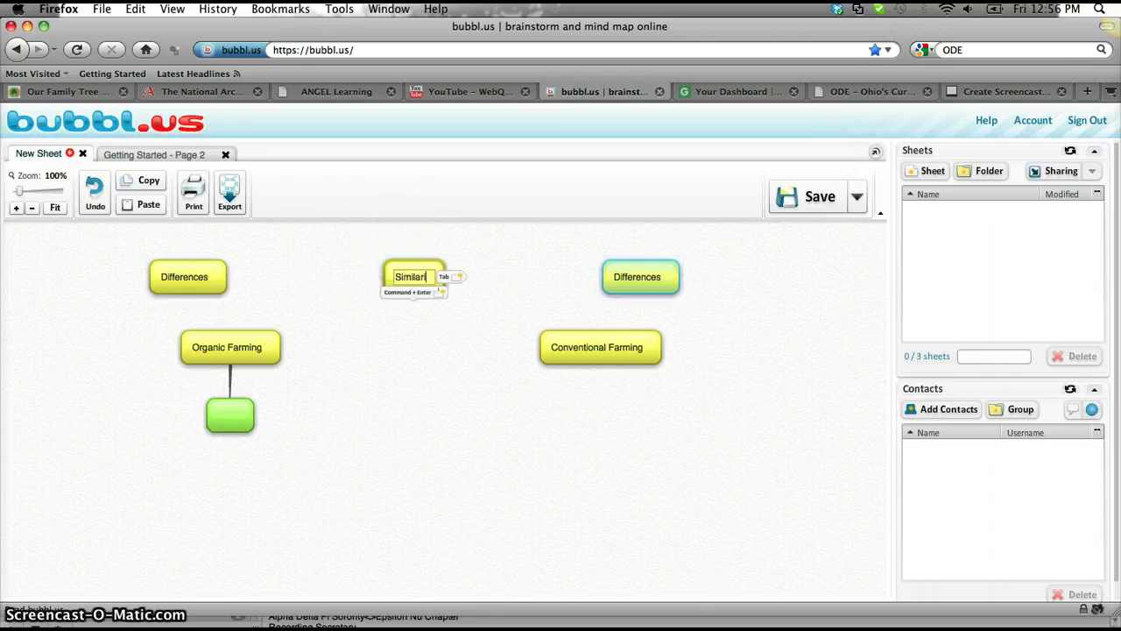
text(ties)
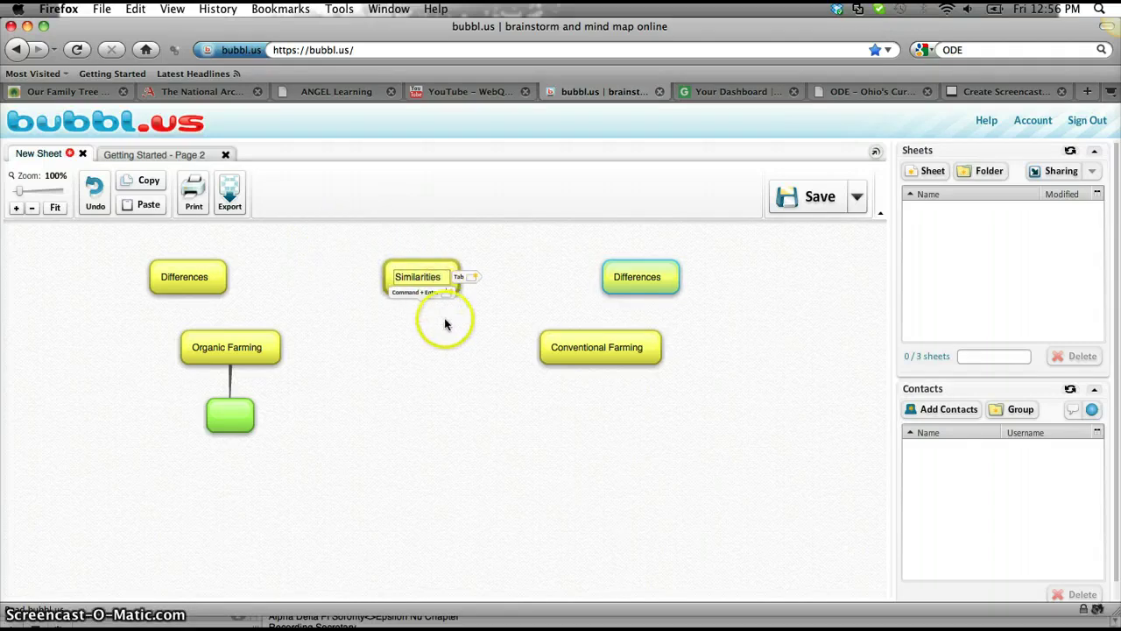
mouse_move(430, 267)
mouse_down()
mouse_move(436, 258)
mouse_move(433, 270)
mouse_up()
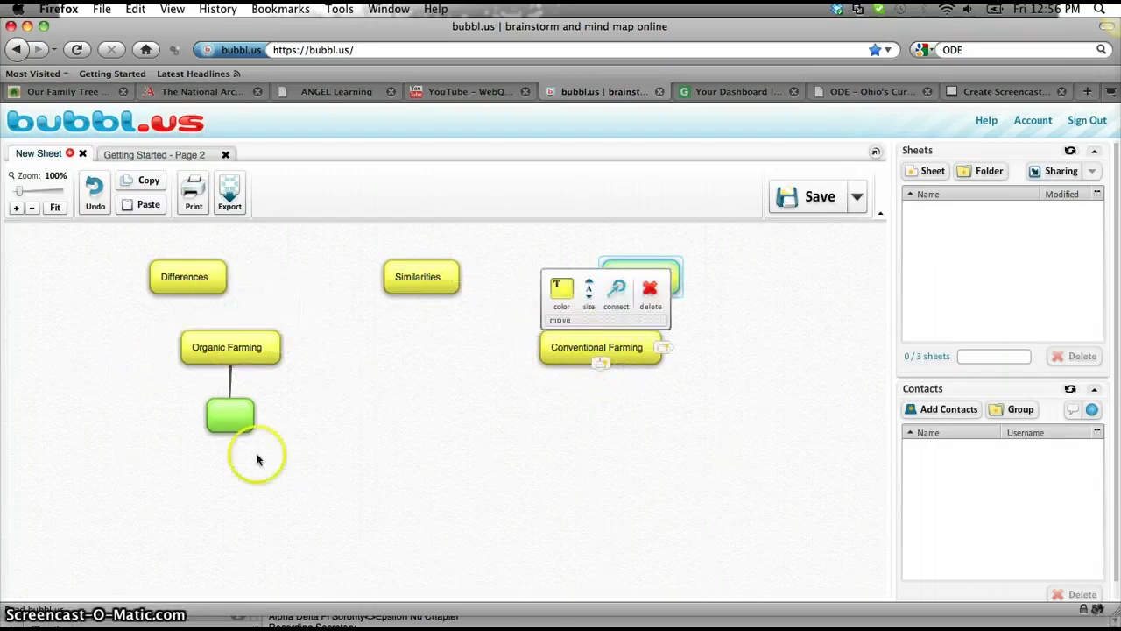
Label the empty green child under Organic Farming 'Use natural farming processes'.
click(231, 415)
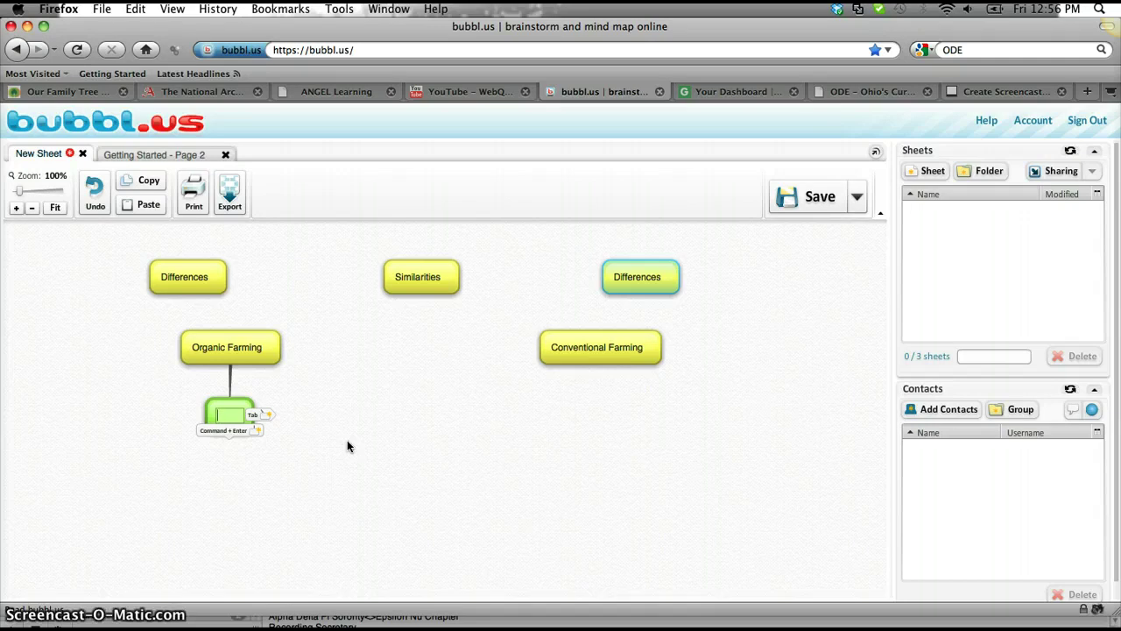
text(Use)
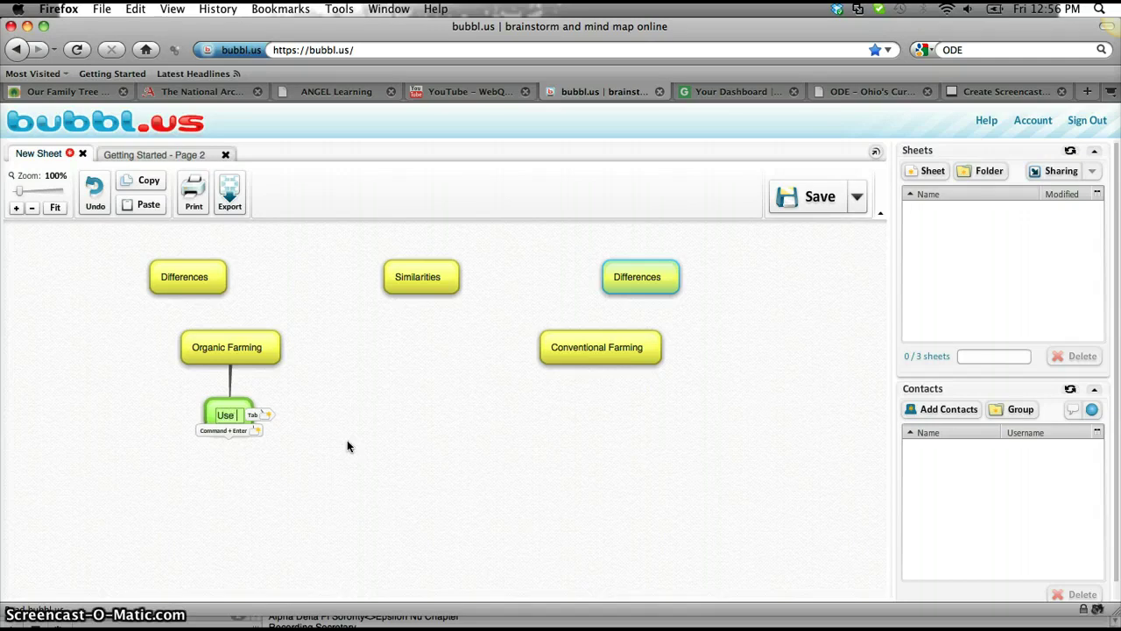
text( natural )
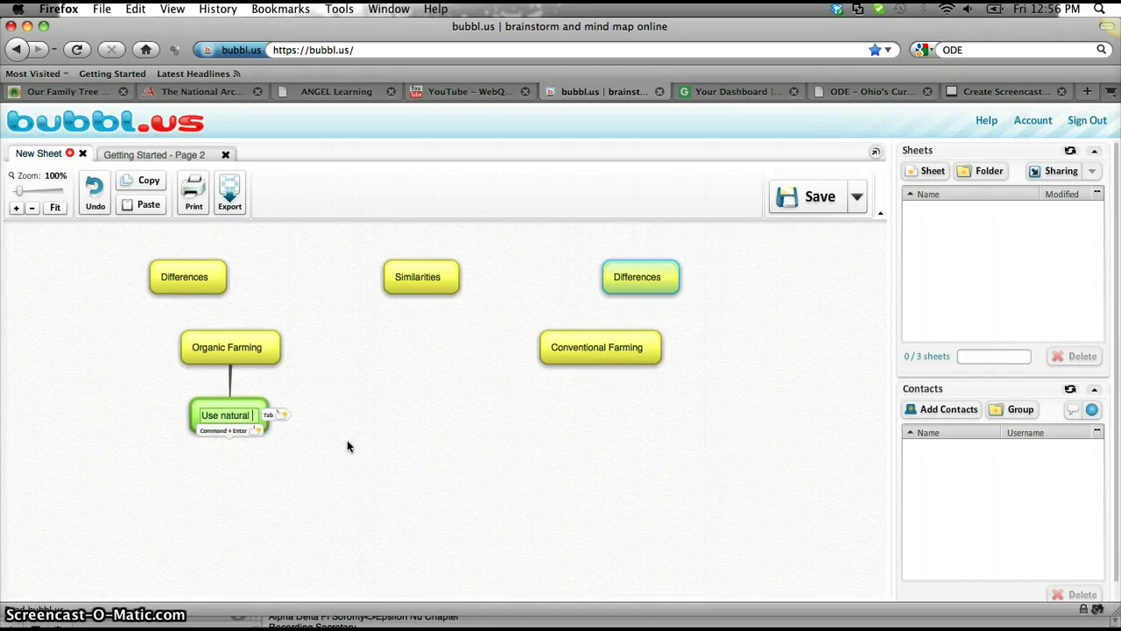
text(fertilizer)
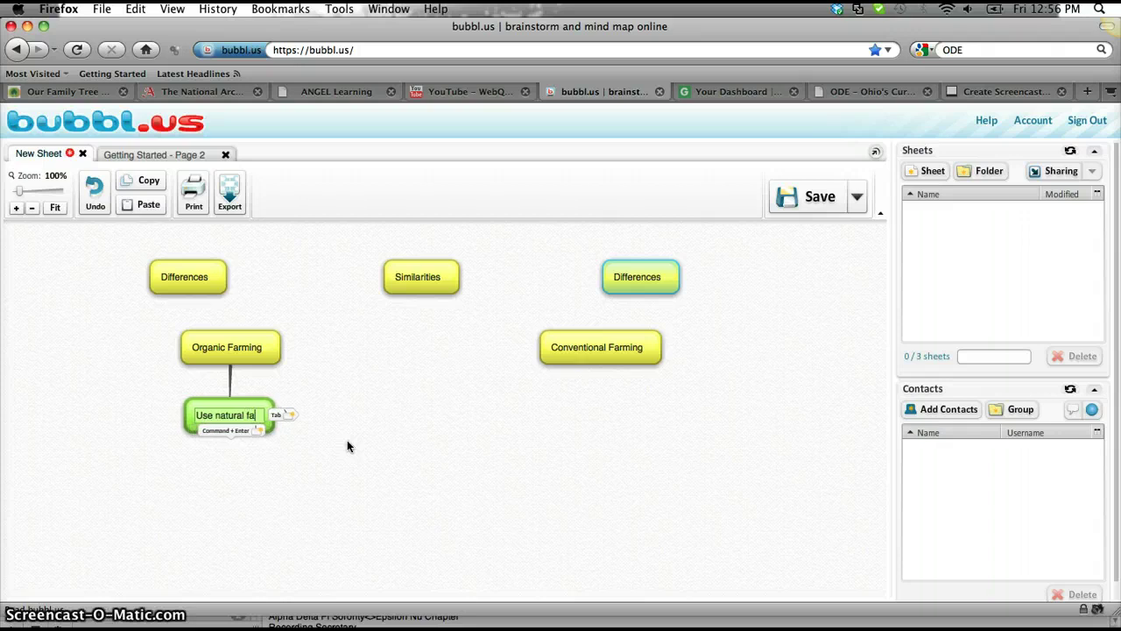
text( p)
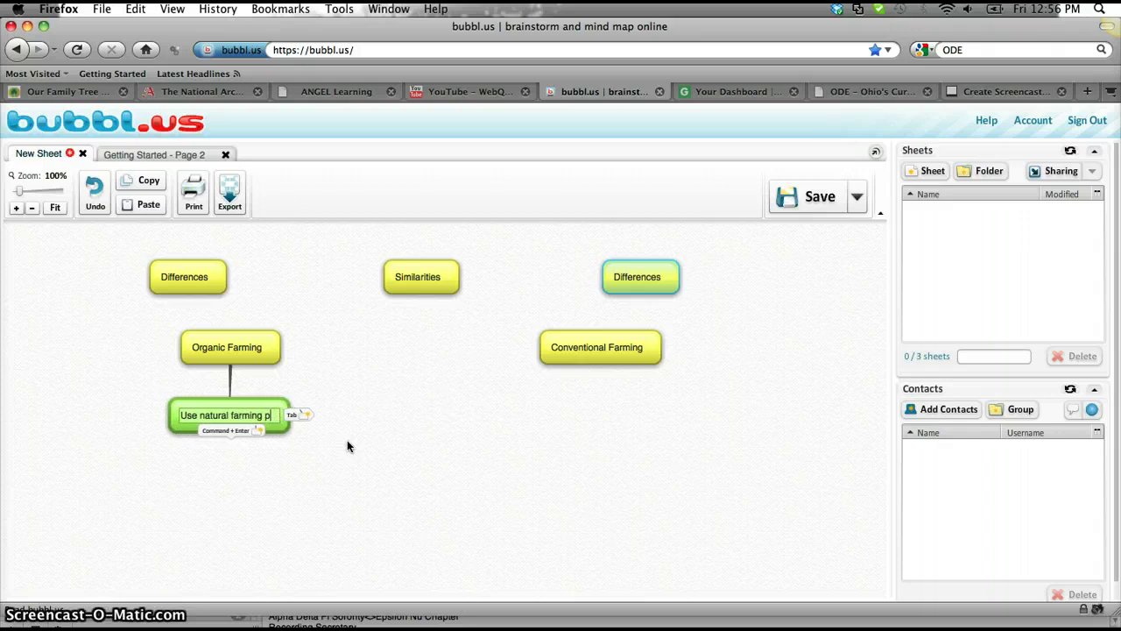
text(rocess)
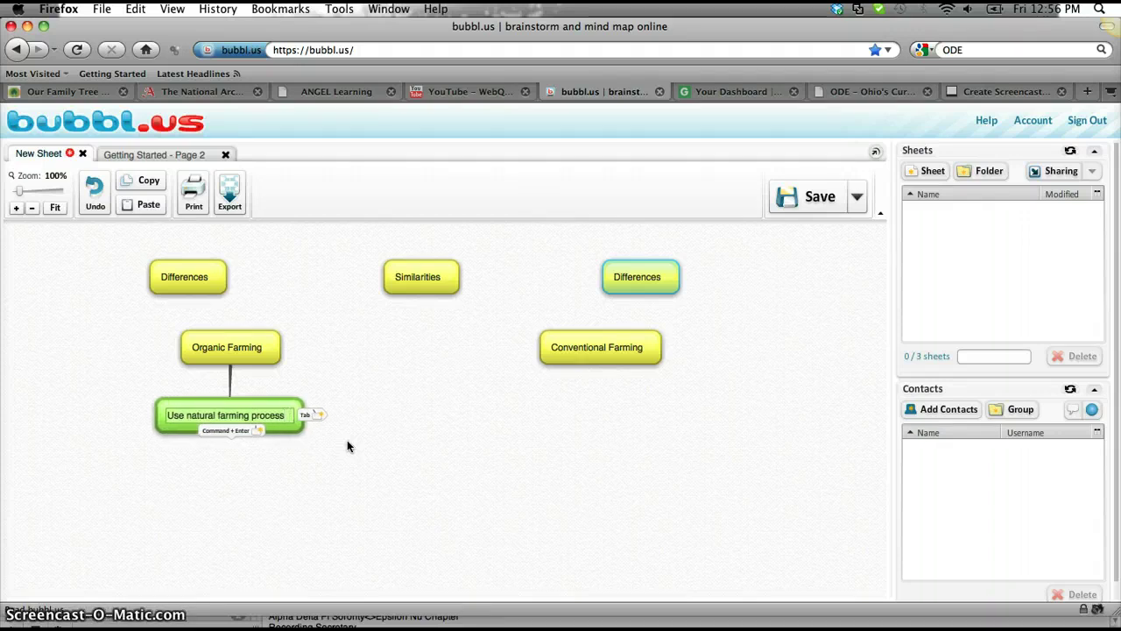
text(es)
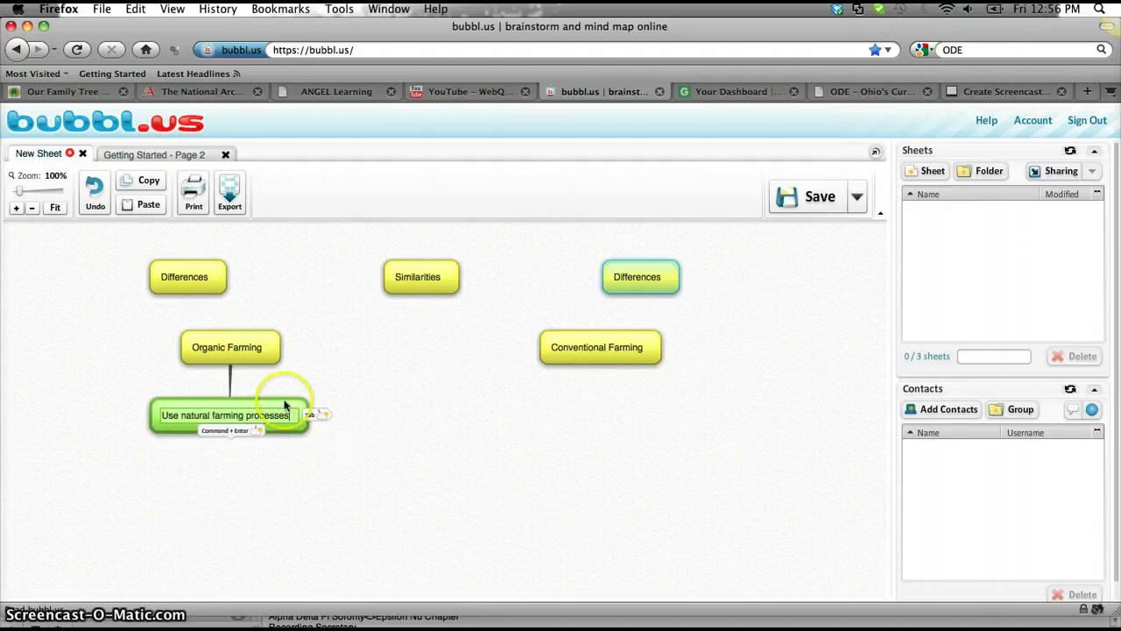
click(268, 359)
click(325, 388)
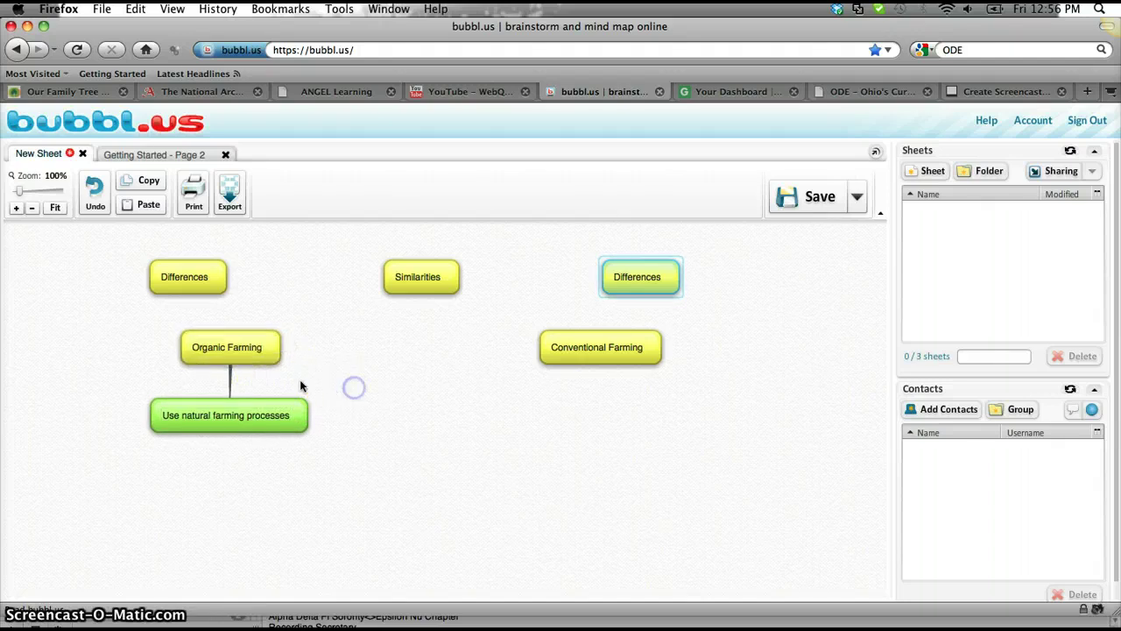
Add another linked child under Organic Farming and type 'No pesticides' into it.
click(262, 354)
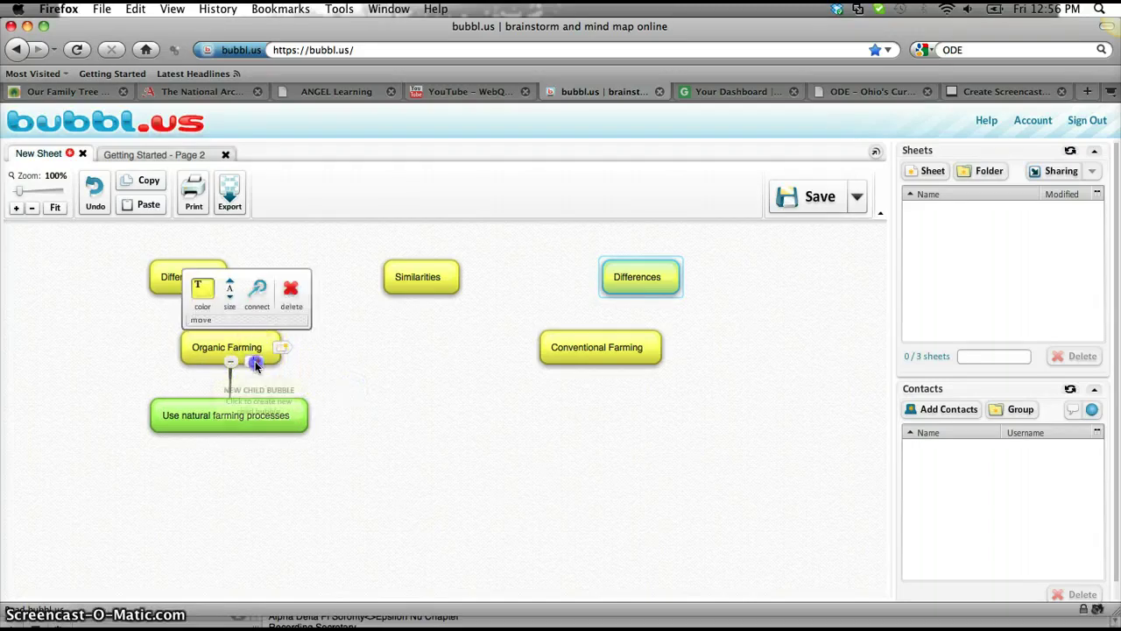
click(253, 363)
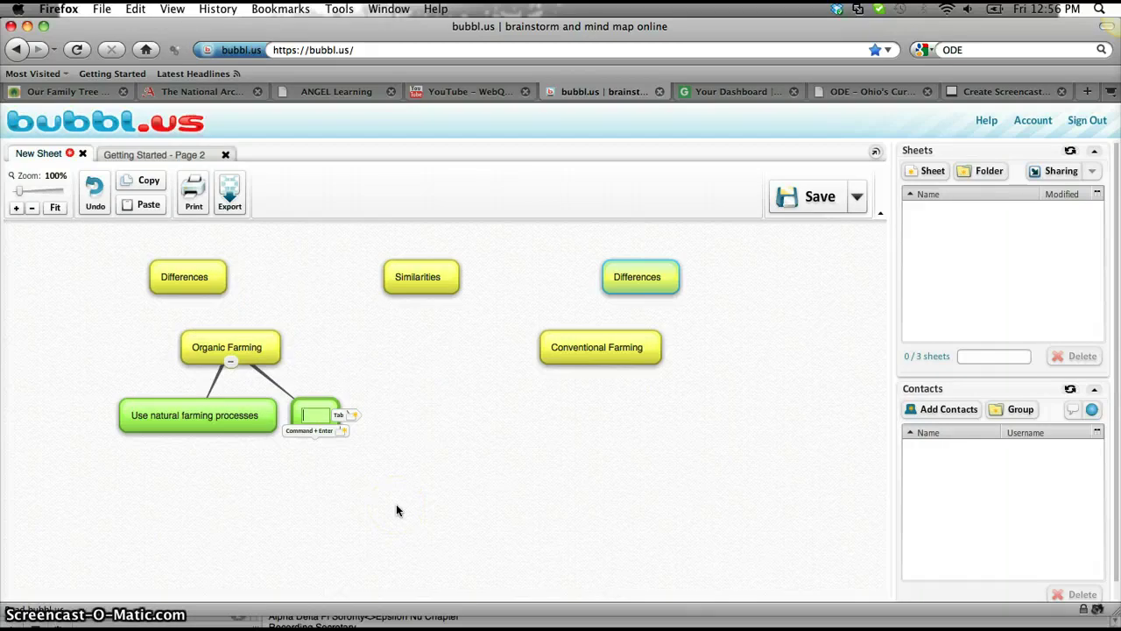
text(No pesticides)
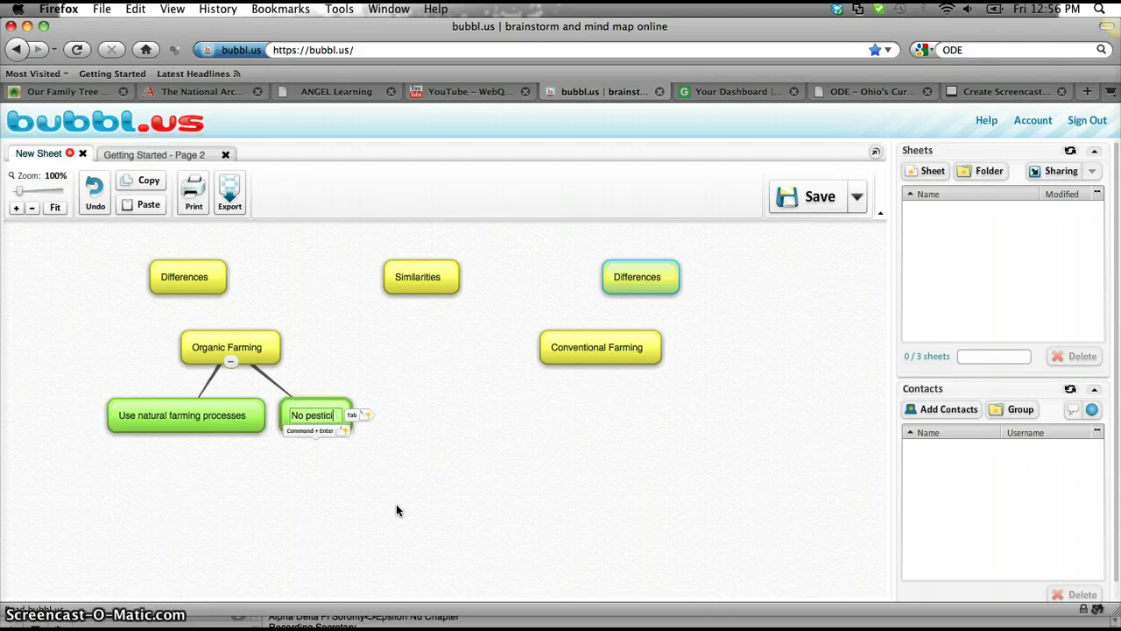
click(505, 491)
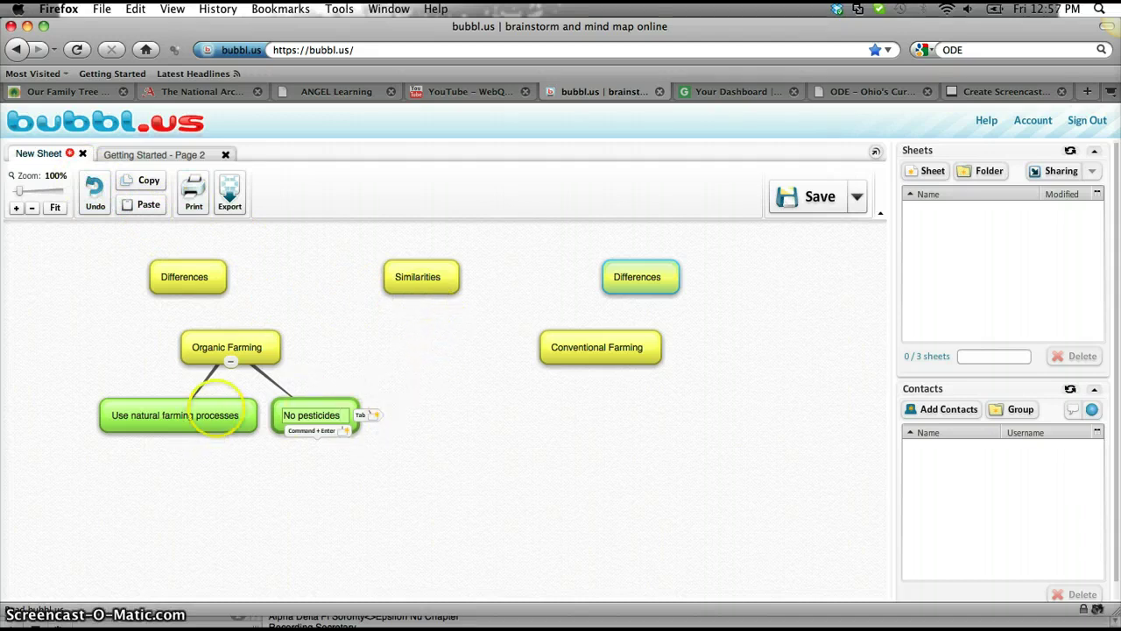
Drag both green children lower and add an unlinked 'Crop Yeilds' bubble between the farming bubbles.
drag(220, 410, 115, 482)
drag(269, 401, 268, 487)
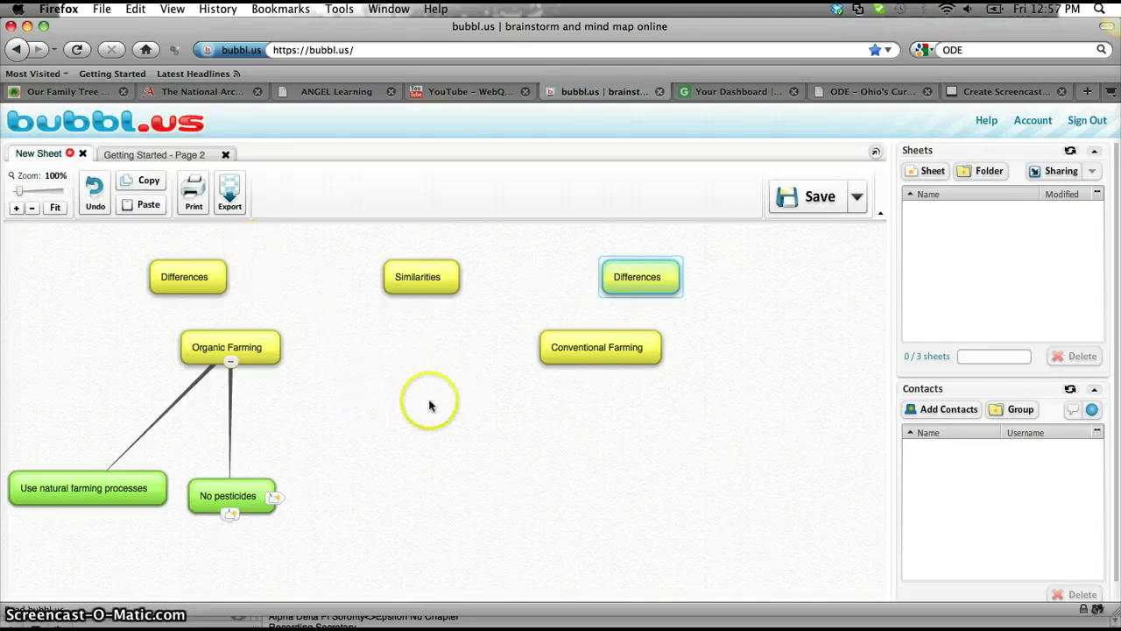
double_click(413, 368)
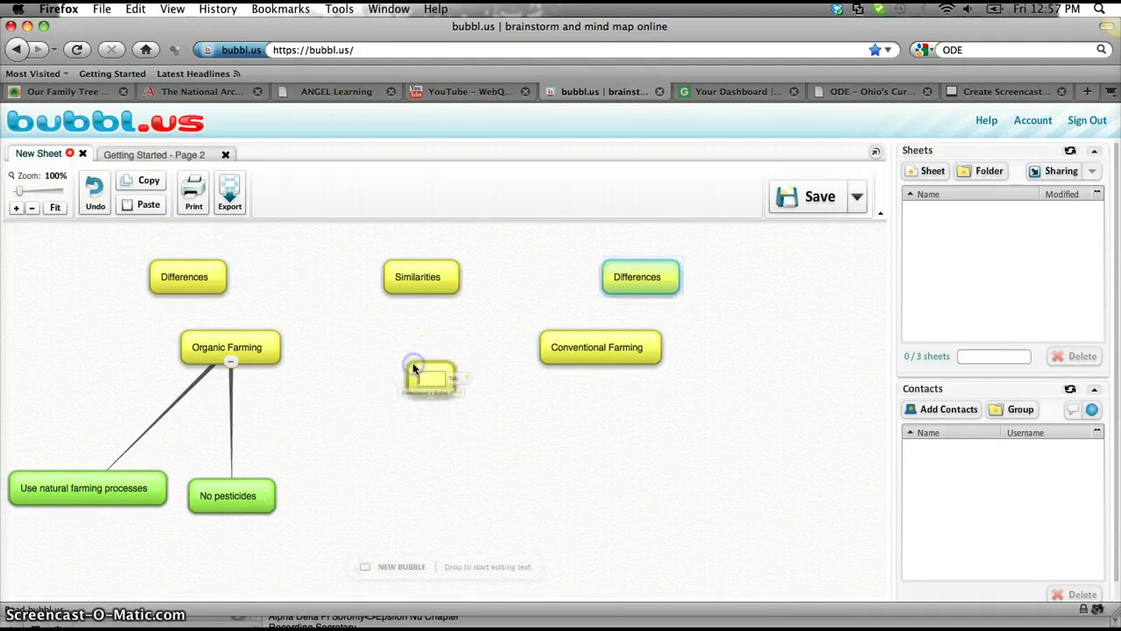
drag(422, 368, 417, 359)
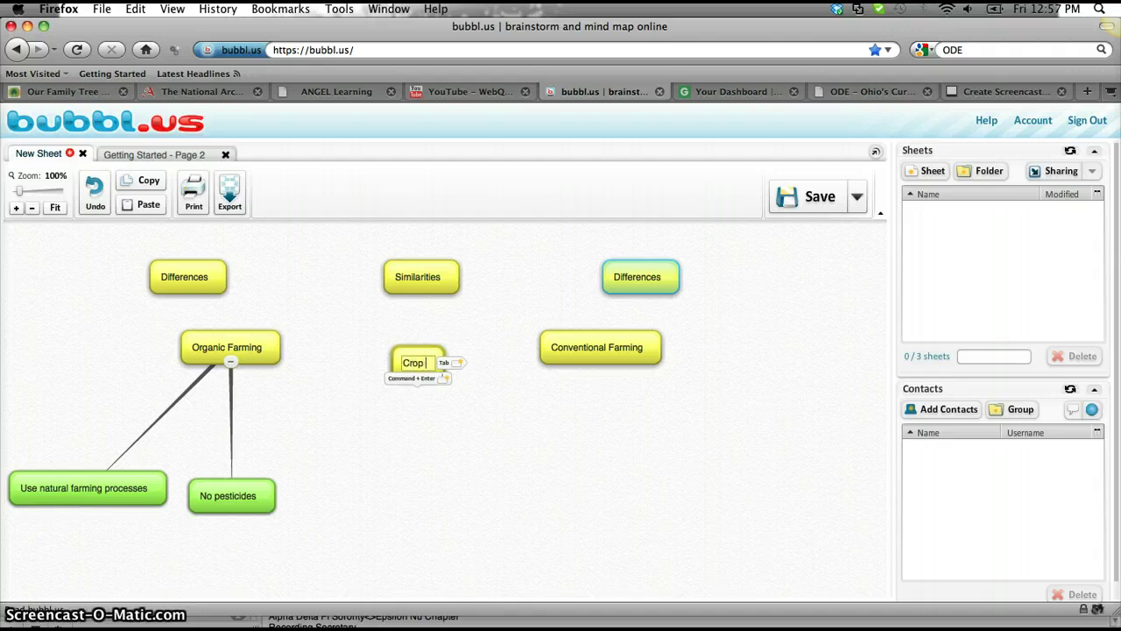
text(Crop Yeilds)
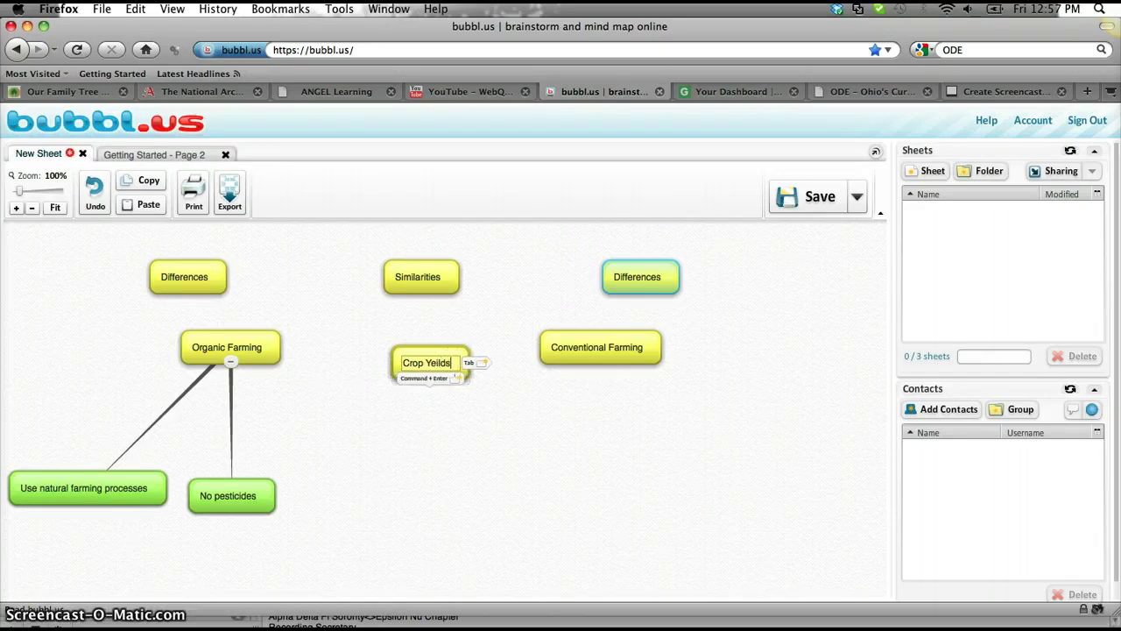
click(434, 394)
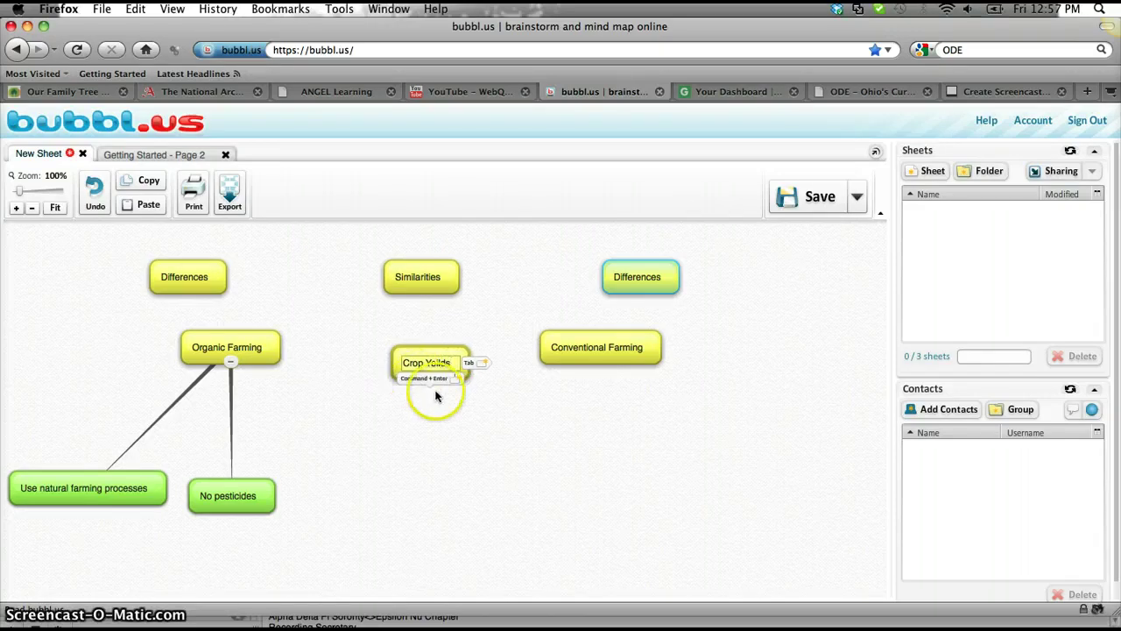
click(430, 453)
click(436, 362)
mouse_move(253, 358)
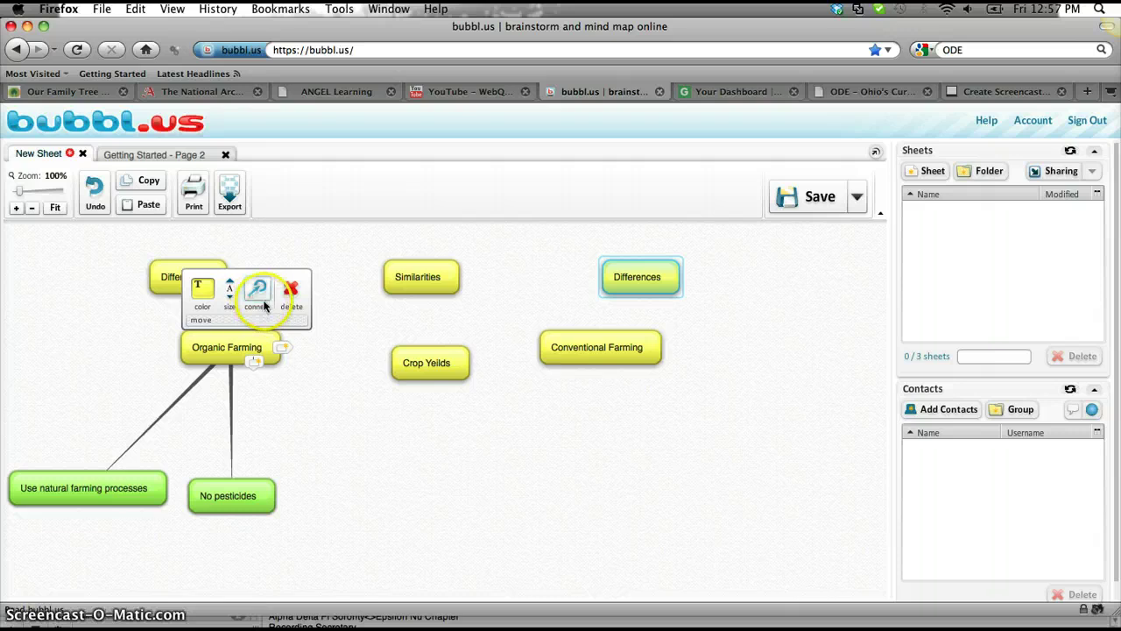
Draw arrows from Organic Farming and from Conventional Farming into the Crop Yeilds bubble.
click(268, 343)
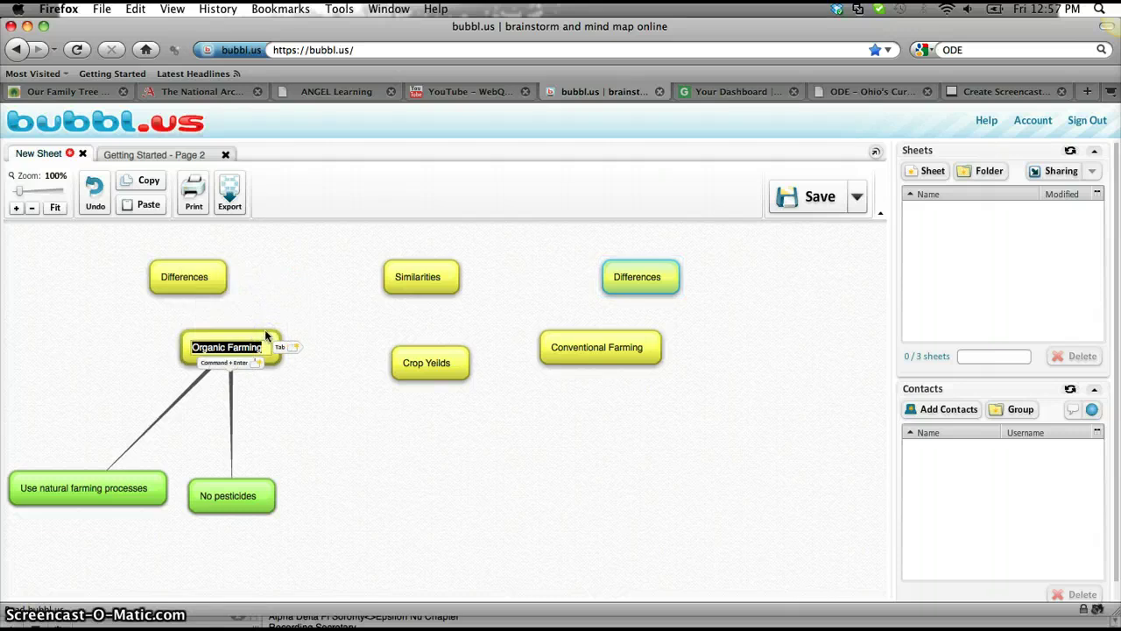
click(298, 306)
mouse_move(268, 331)
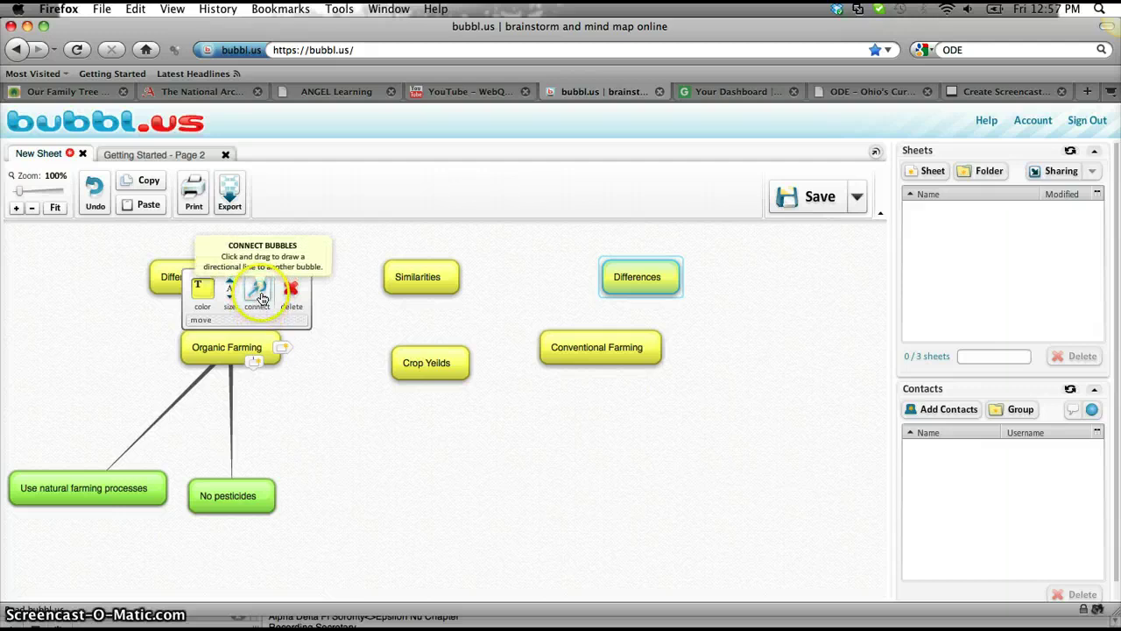
click(261, 299)
drag(261, 299, 420, 361)
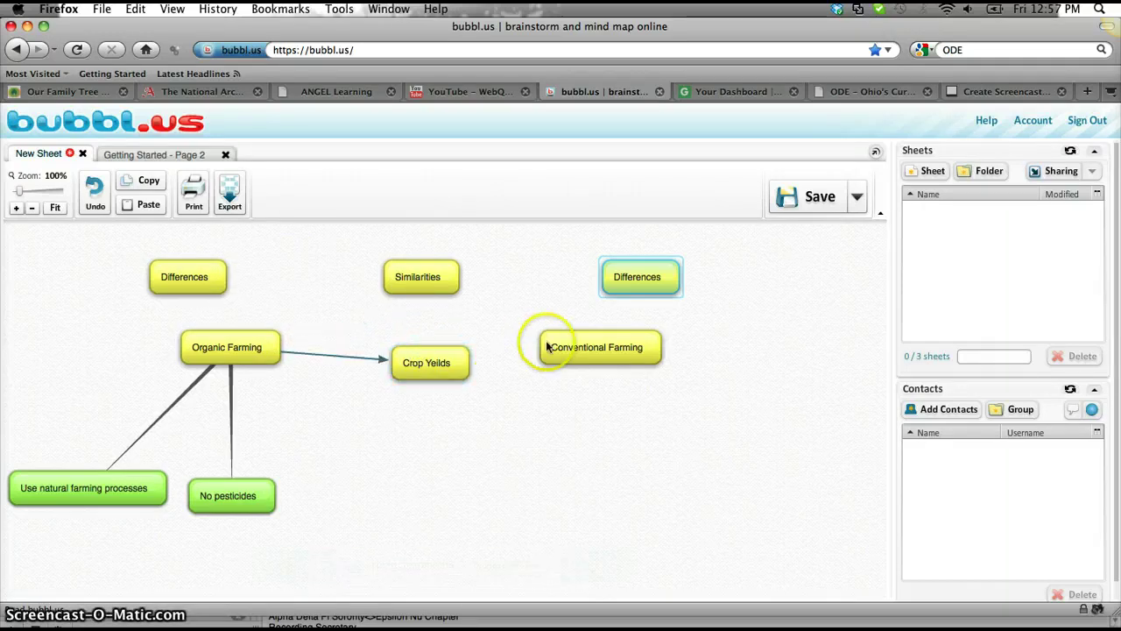
mouse_move(534, 346)
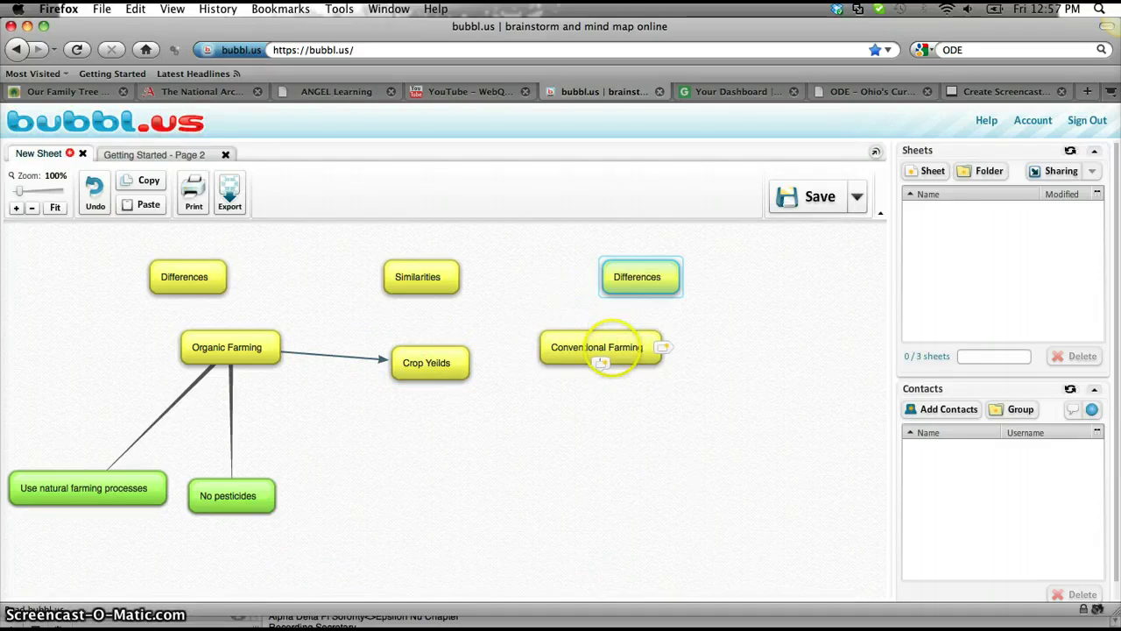
drag(619, 296, 463, 365)
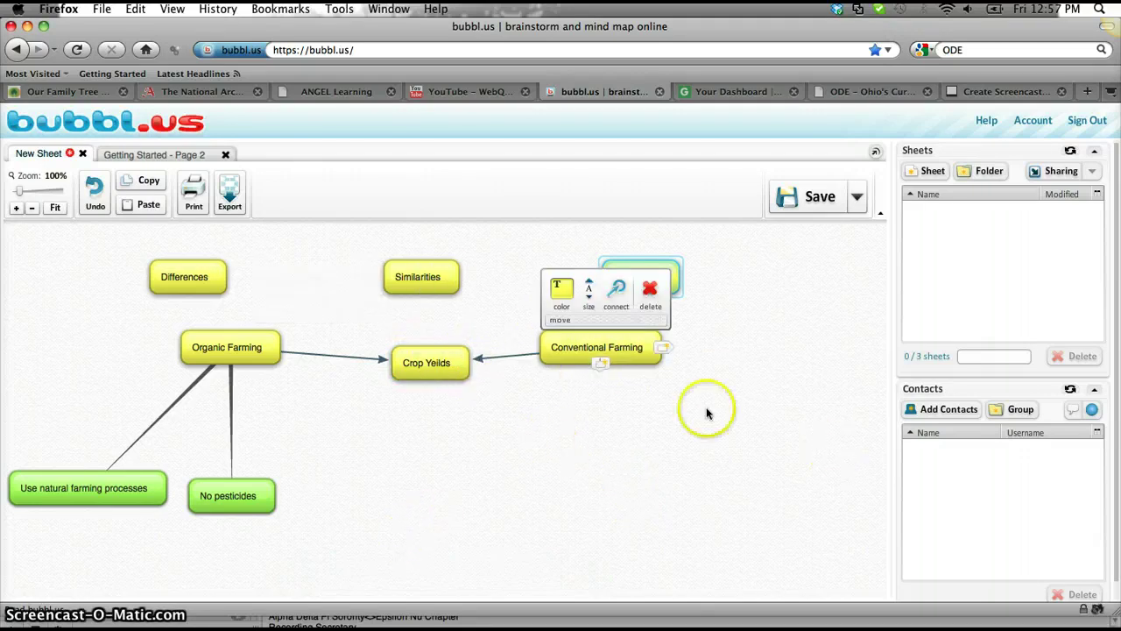
Box-select the two green child bubbles and copy them.
click(395, 455)
click(432, 487)
click(402, 514)
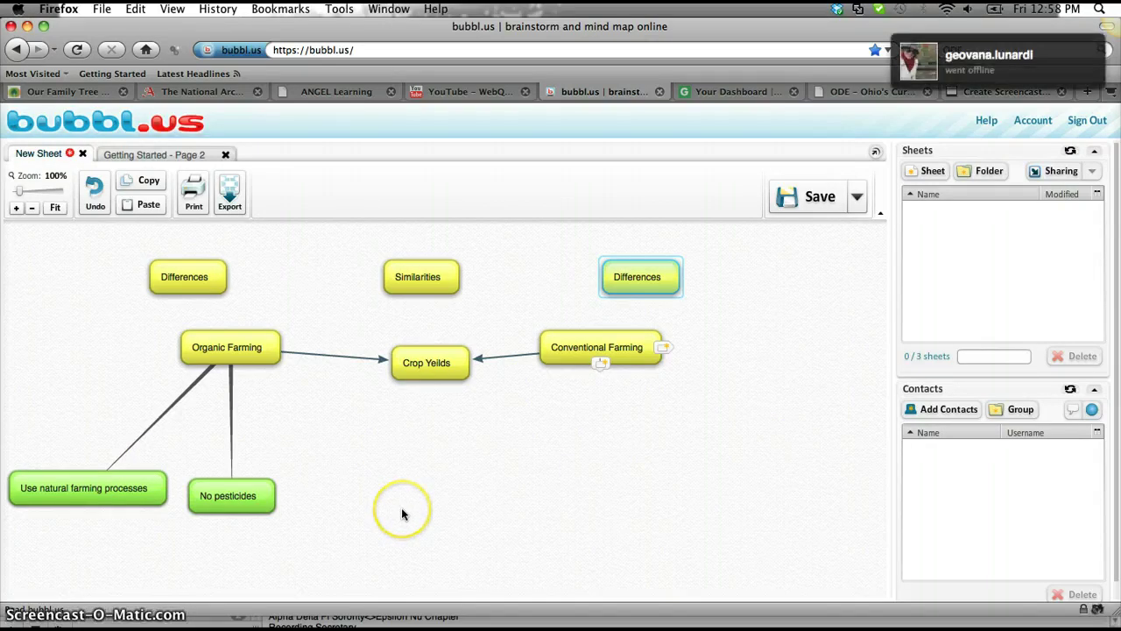
click(375, 529)
drag(375, 529, 7, 436)
click(148, 188)
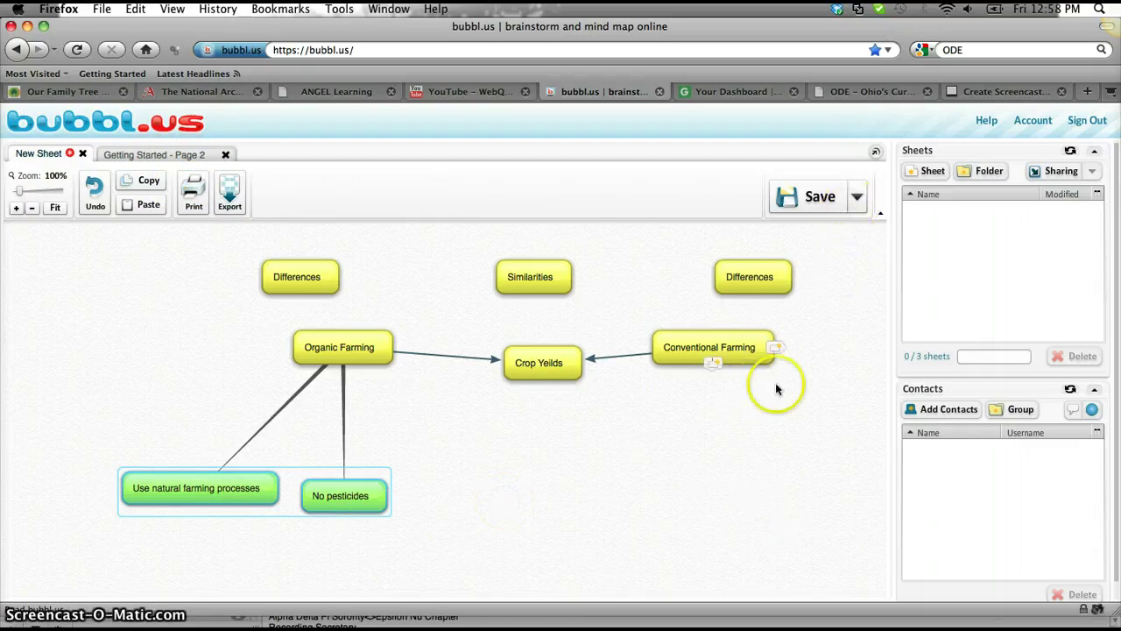
Save the mind map sheet from the Save dropdown.
click(856, 200)
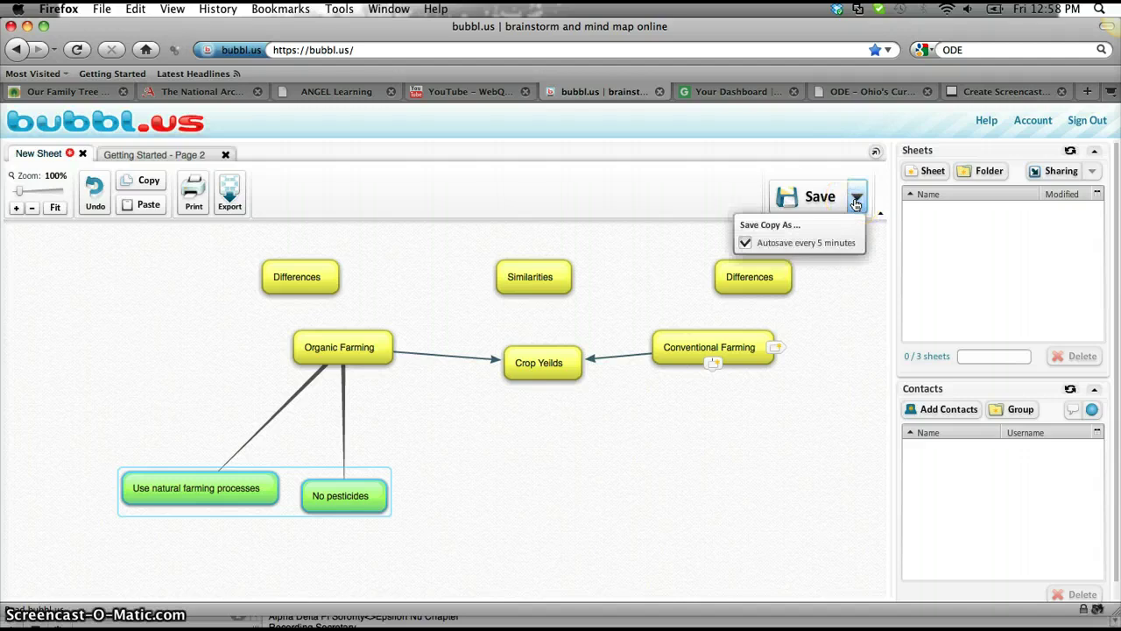
click(815, 198)
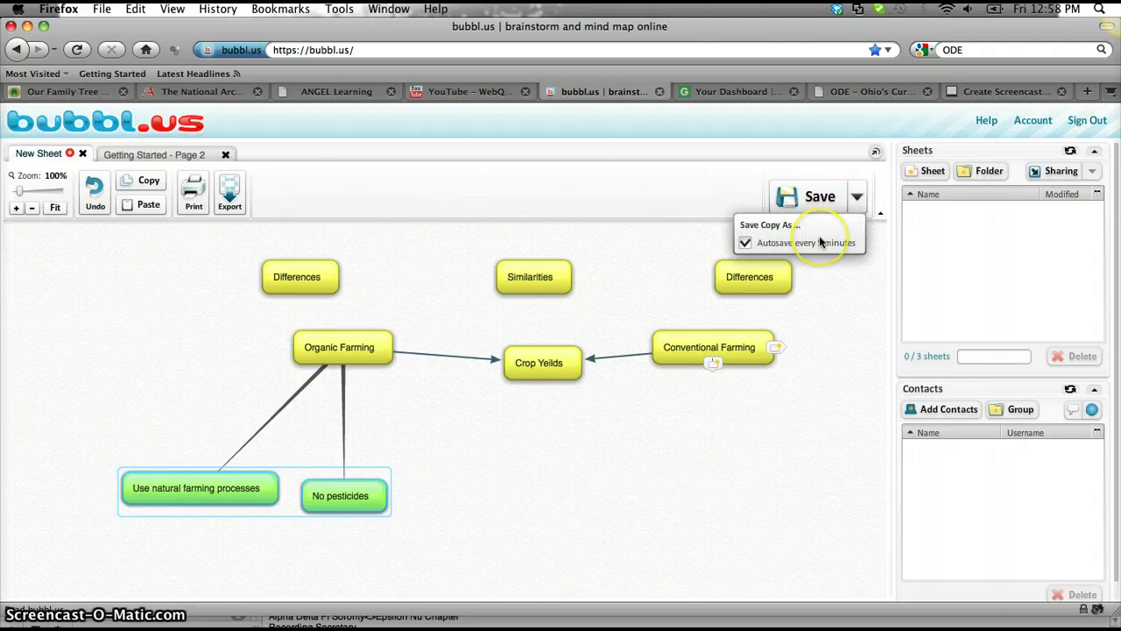
click(815, 197)
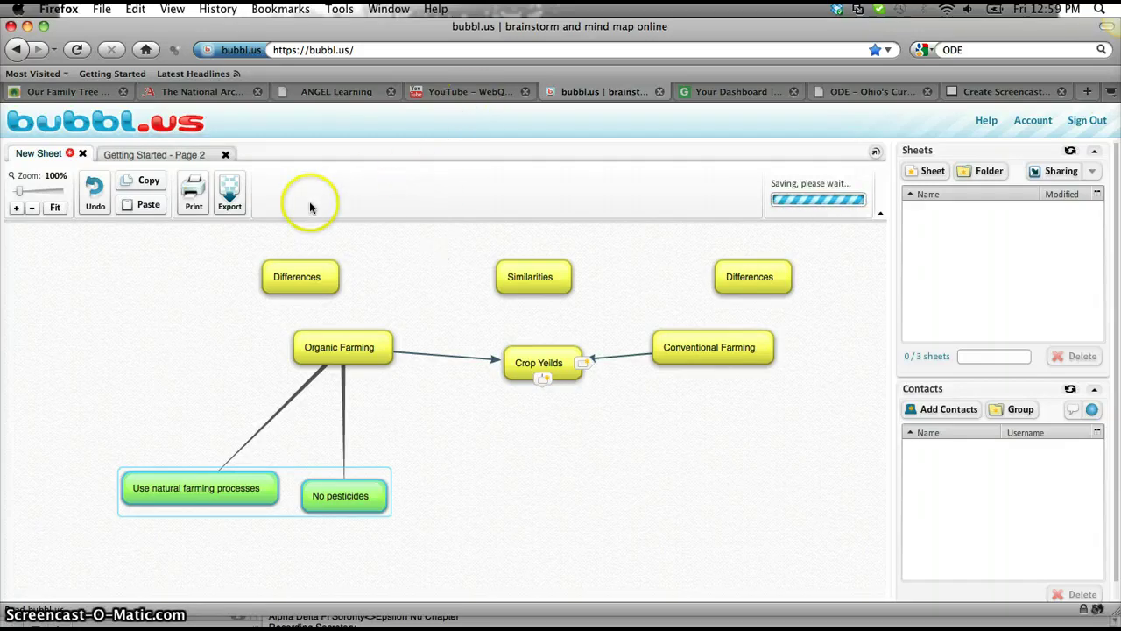
Export the two selected bubbles as a JPG Image, then close the export options.
click(229, 194)
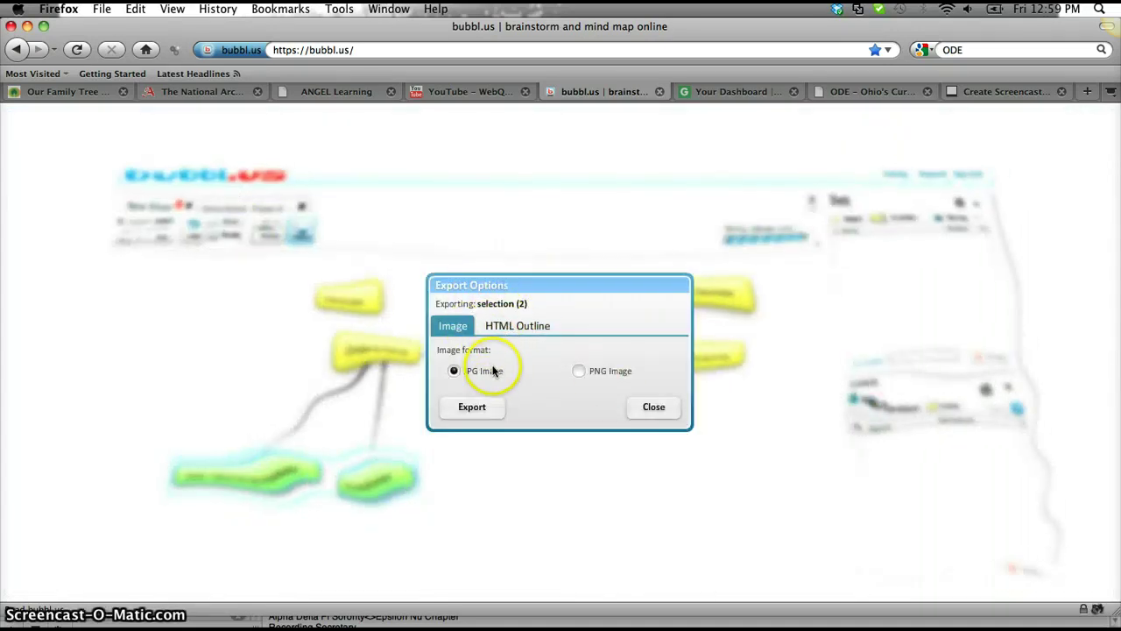
click(474, 409)
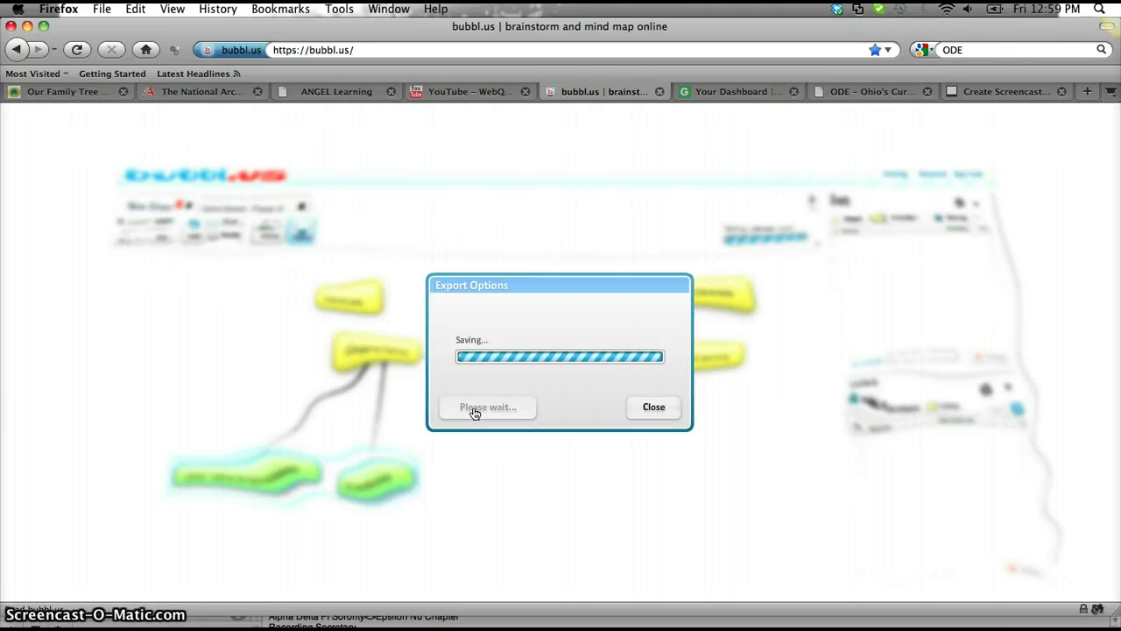
click(656, 405)
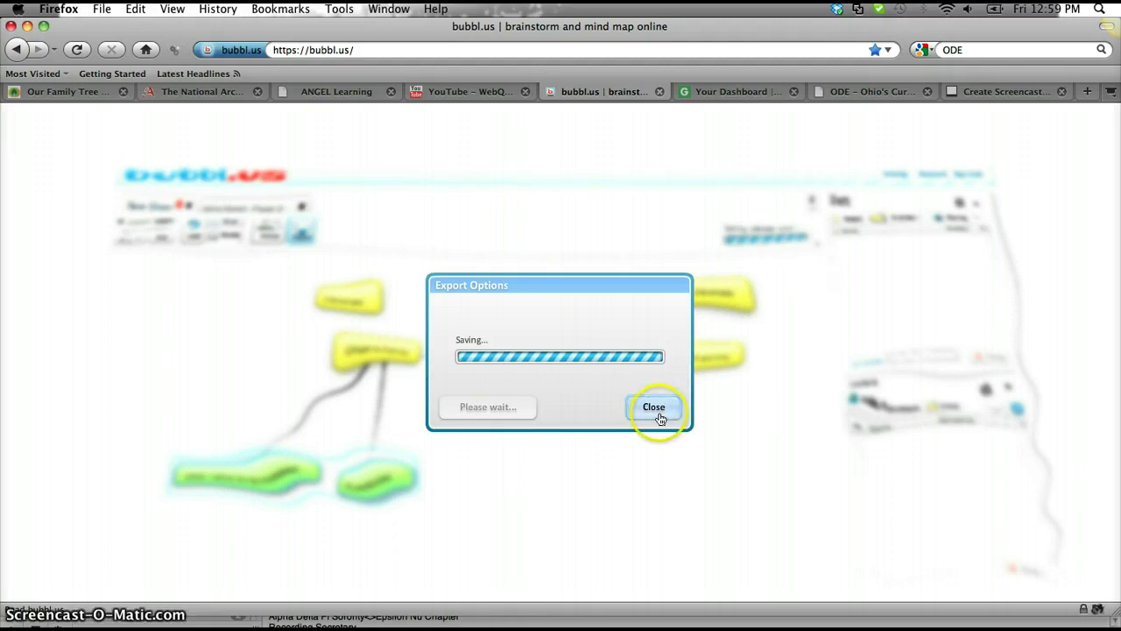